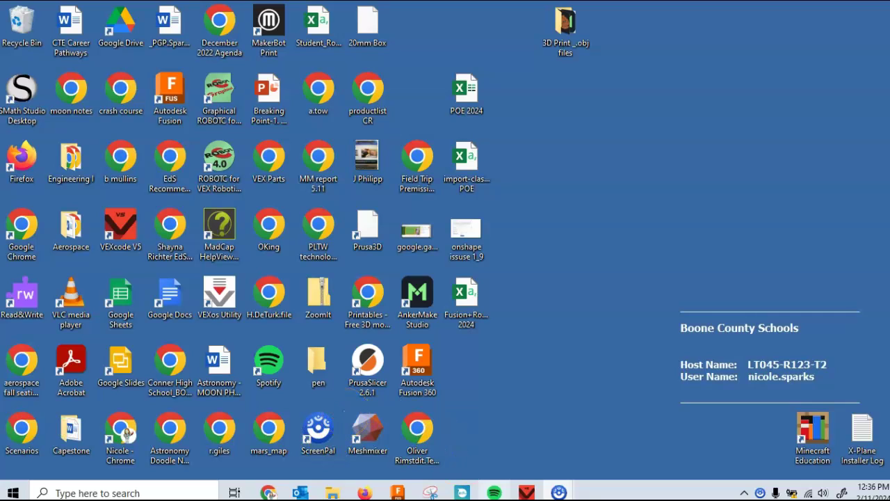
Bring the Chrome window 'Sample to print | Part Studio 1' to the front from the taskbar.
click(336, 491)
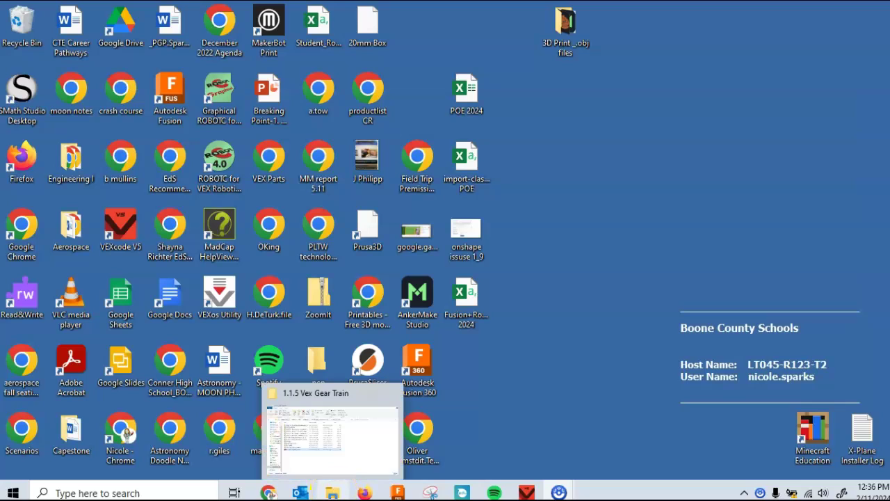
mouse_move(270, 492)
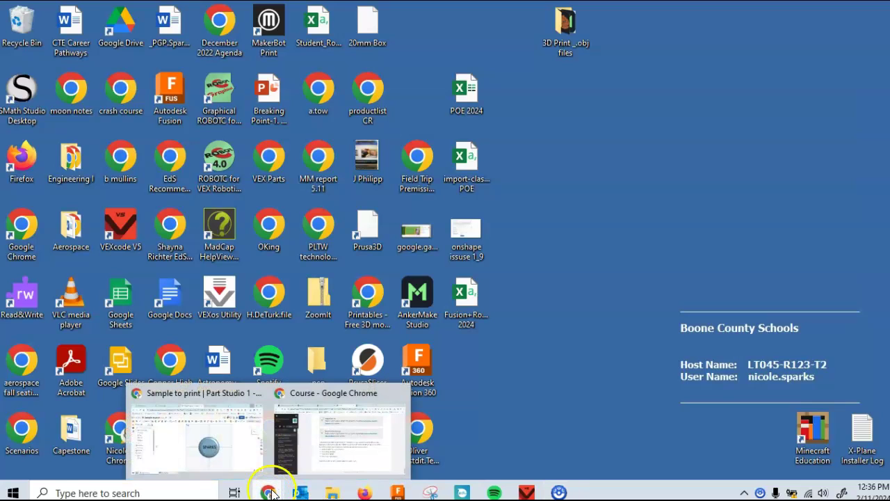
click(217, 451)
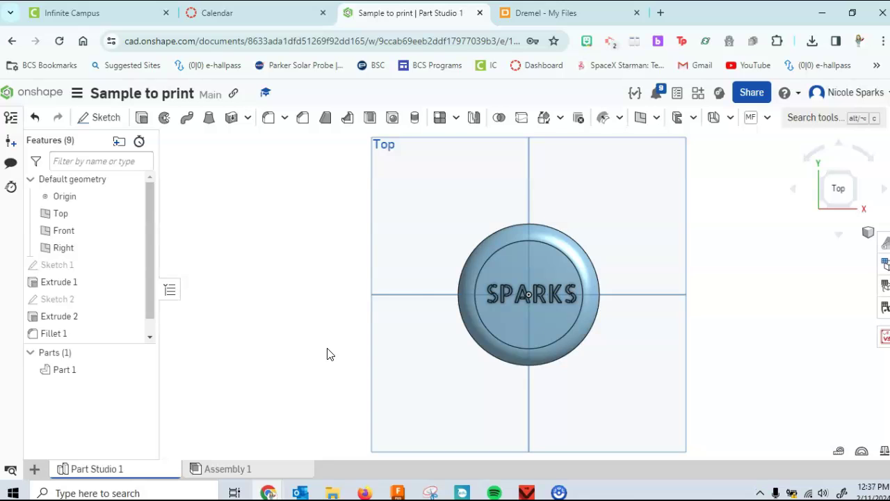
click(571, 14)
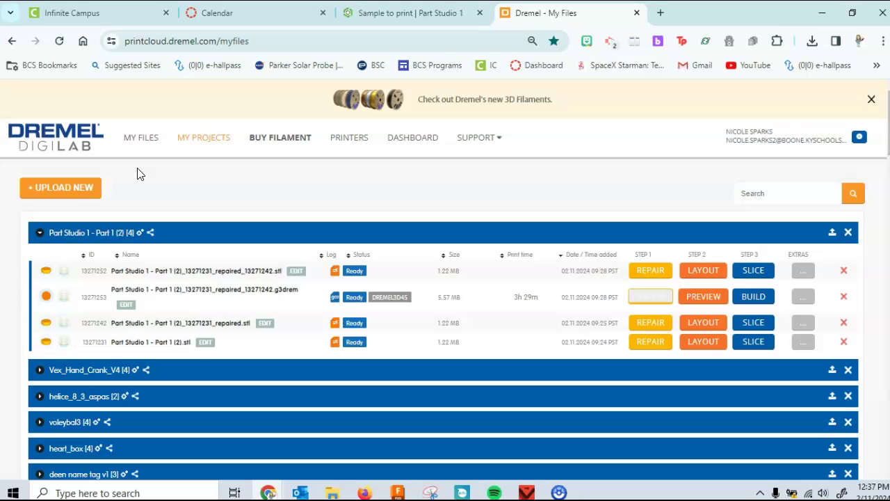
click(382, 13)
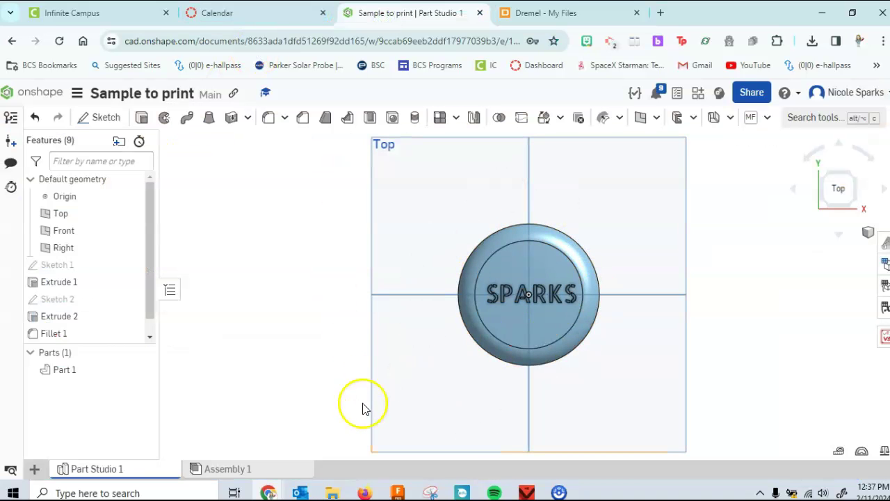
click(589, 14)
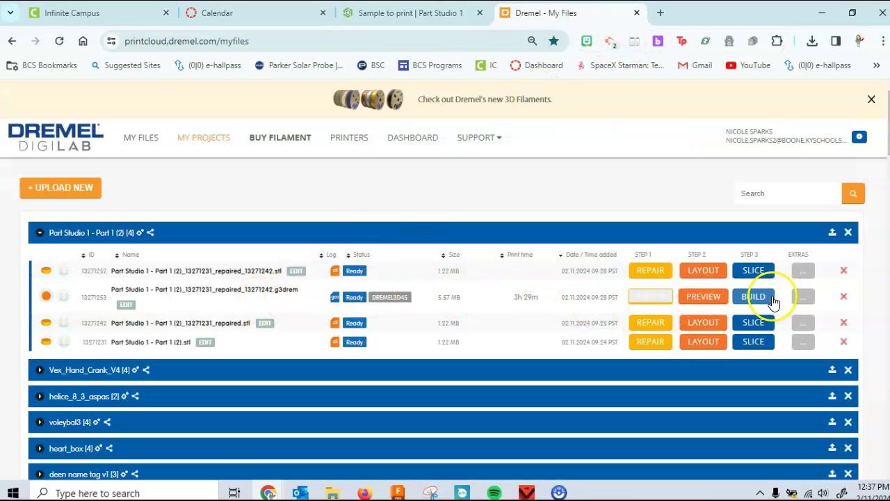
click(706, 299)
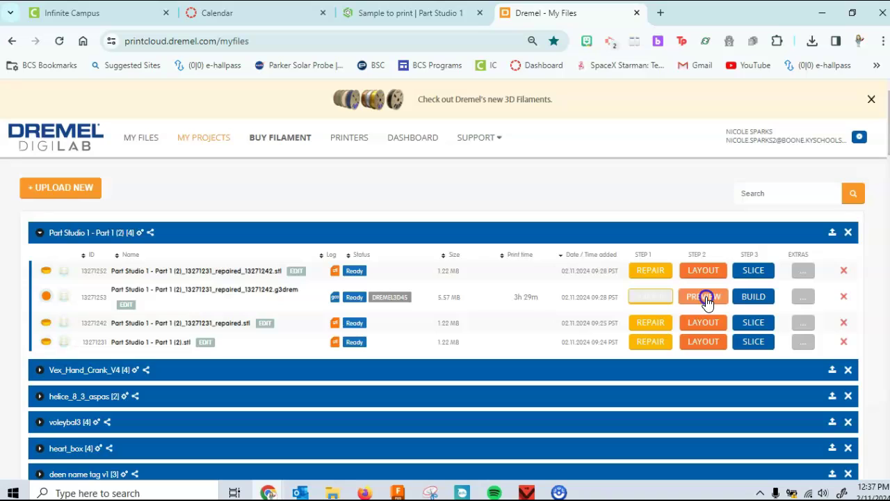
click(647, 321)
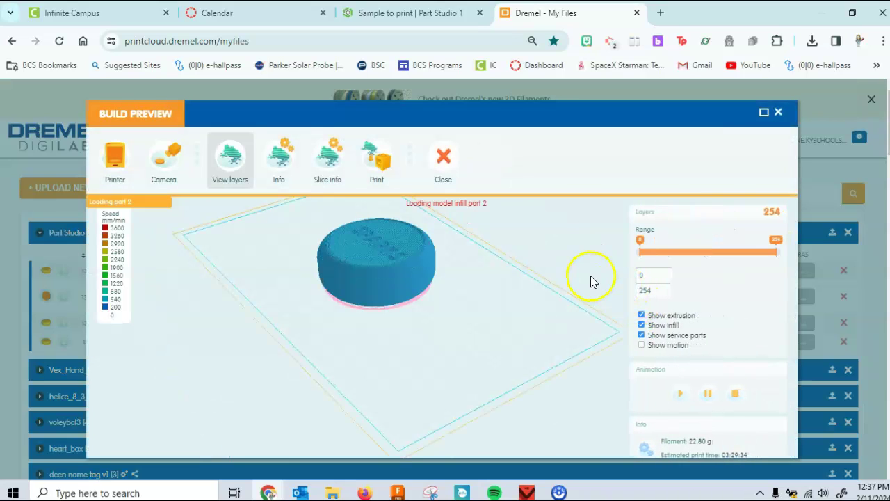
drag(590, 280, 582, 368)
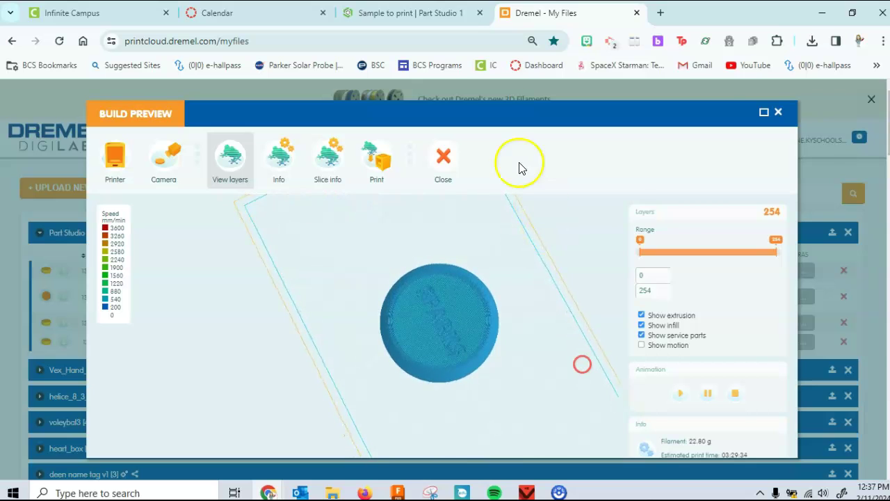
click(416, 13)
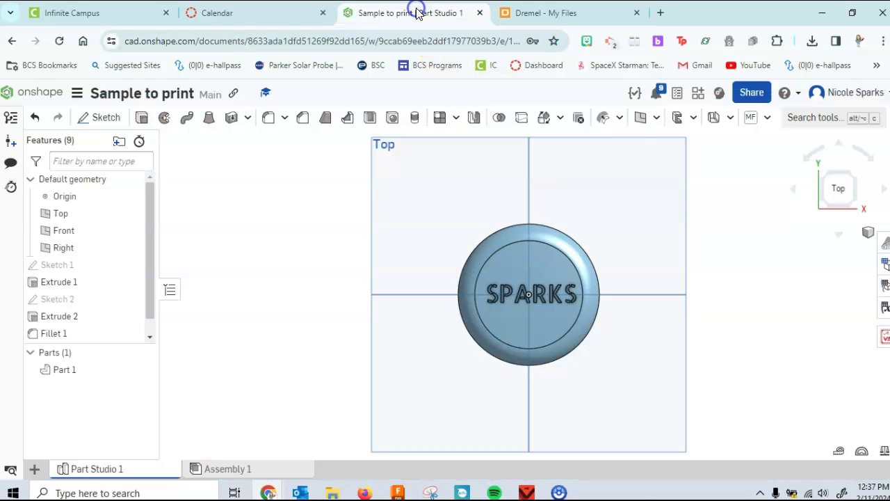
click(528, 15)
drag(527, 297, 624, 236)
right_click(625, 236)
click(690, 119)
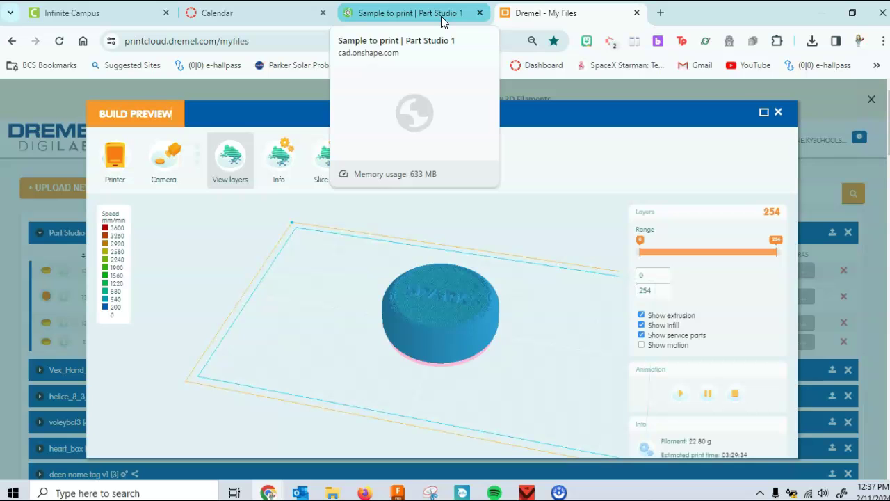
click(441, 16)
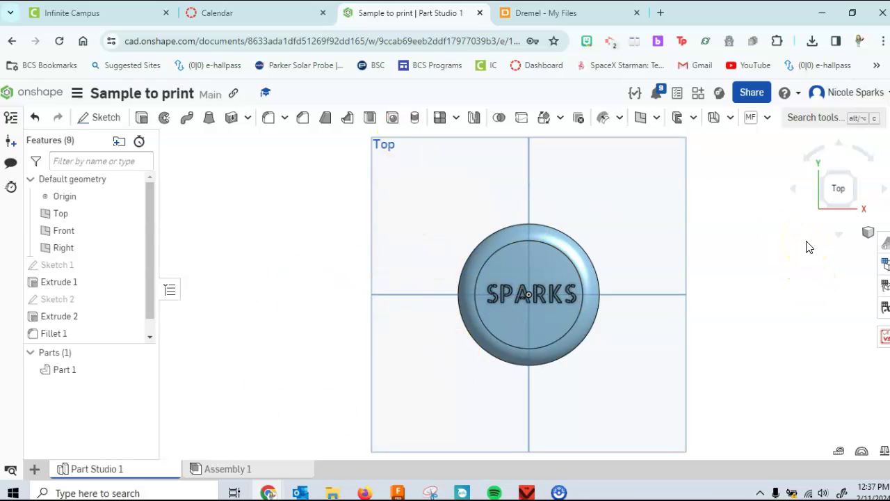
Orbit the SPARKS disc, select Part 1 and bring up its context menu.
right_drag(642, 294, 617, 291)
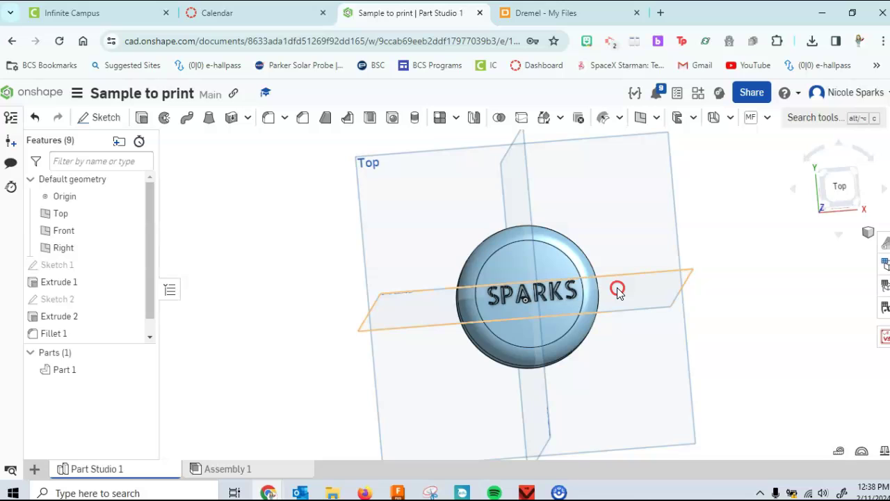
click(60, 373)
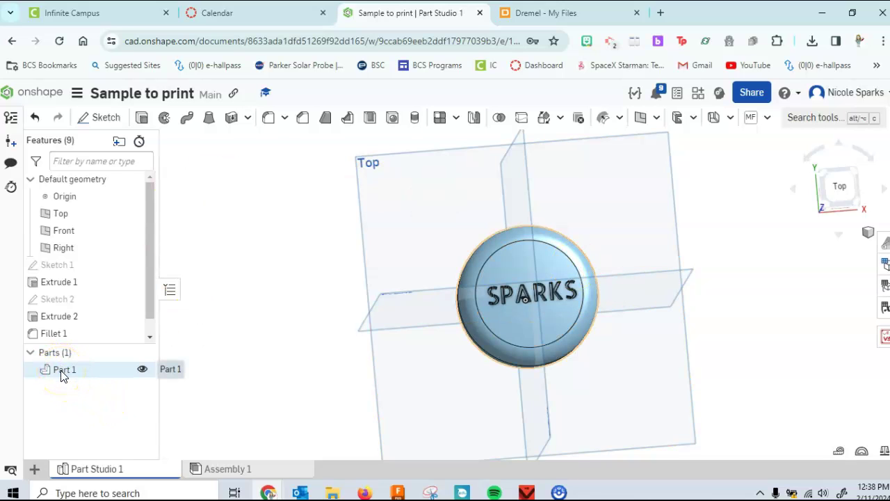
right_click(61, 375)
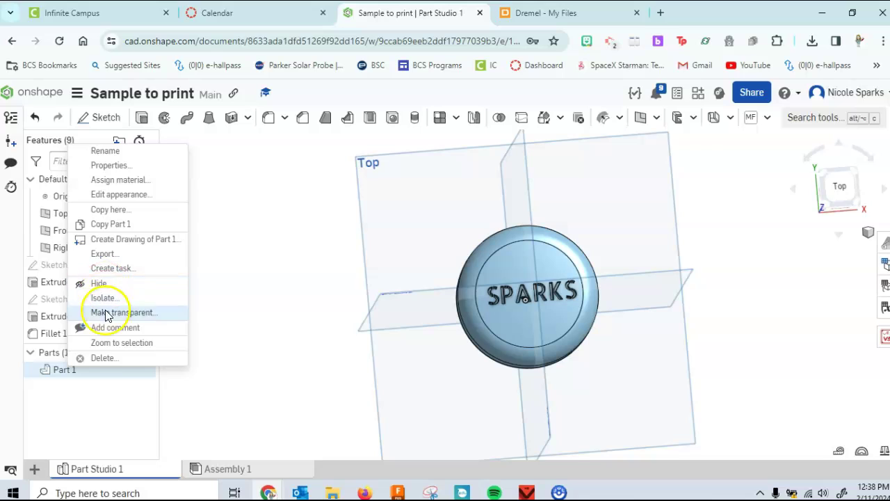
Export Part 1 and rename the export file to 'Sparks Part'.
click(116, 255)
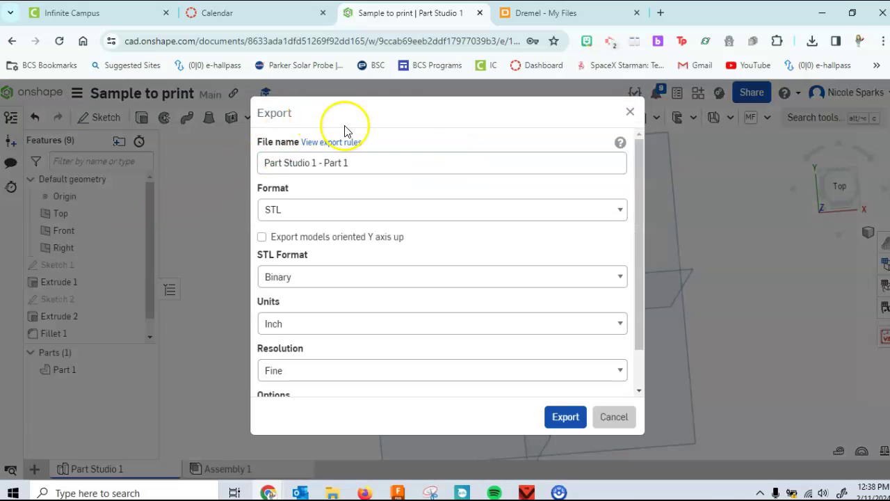
click(332, 167)
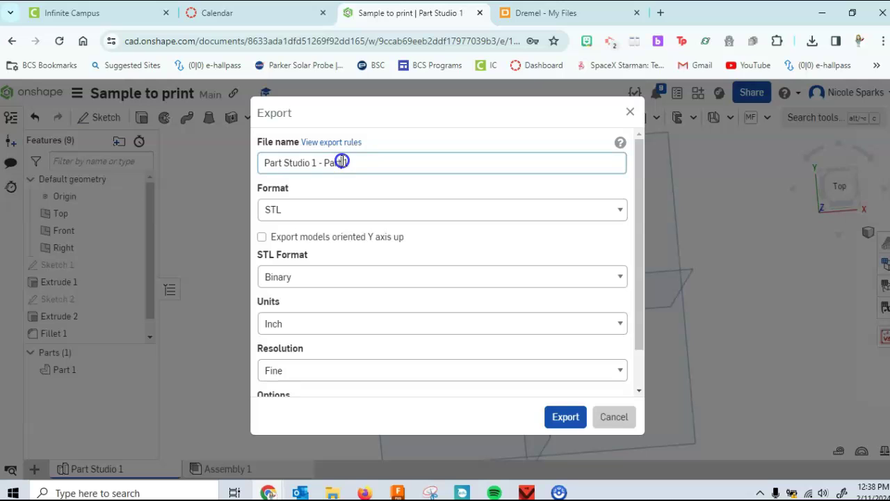
double_click(327, 165)
triple_click(326, 167)
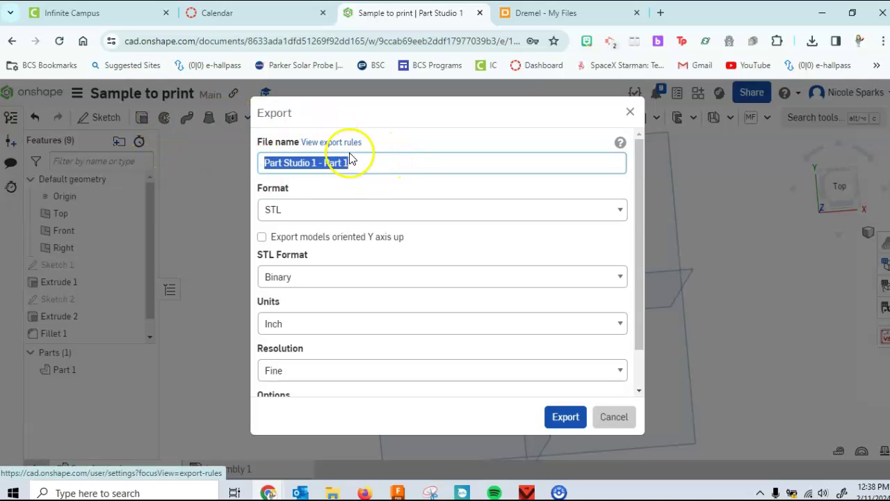
text(Sparks Part)
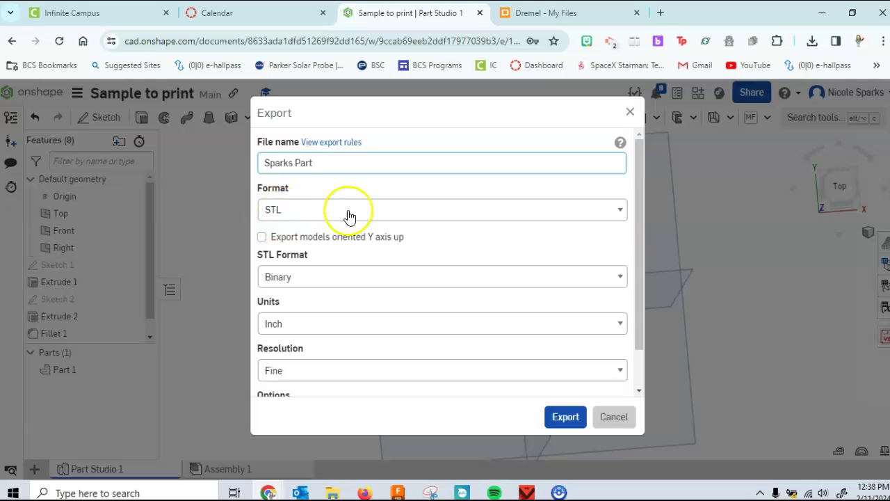
Export Sparks Part as an STL file in inch units.
click(622, 210)
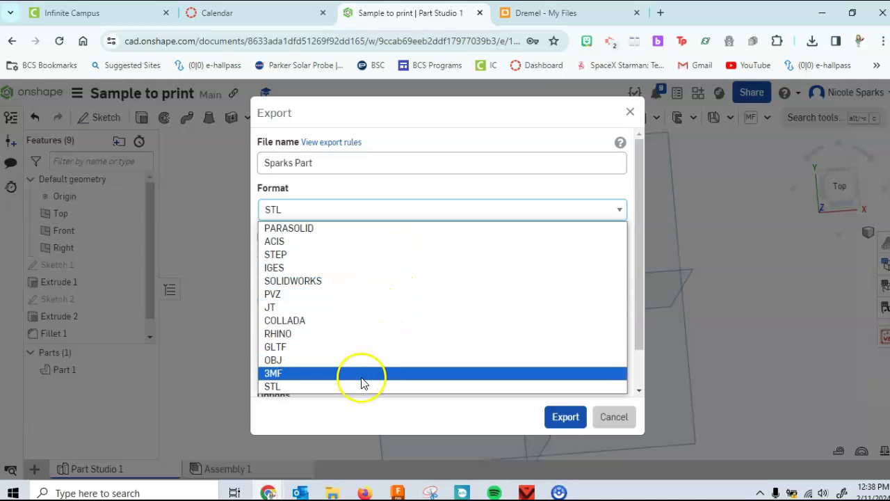
click(274, 388)
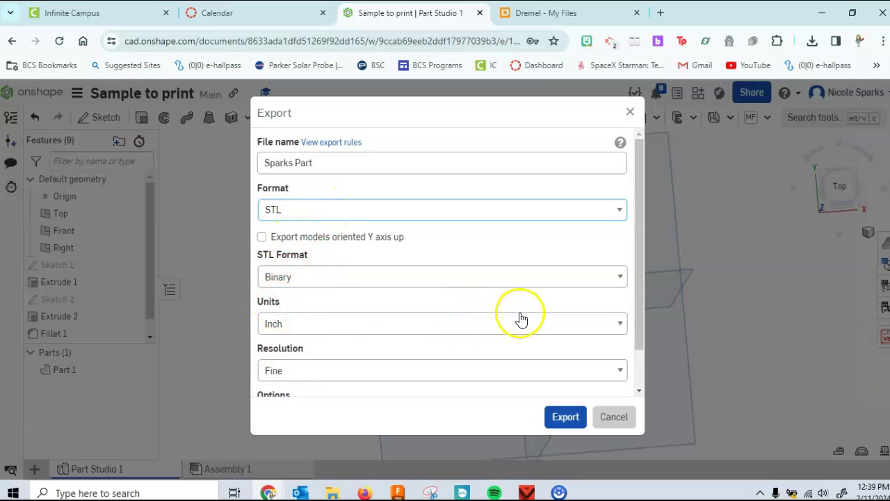
click(600, 324)
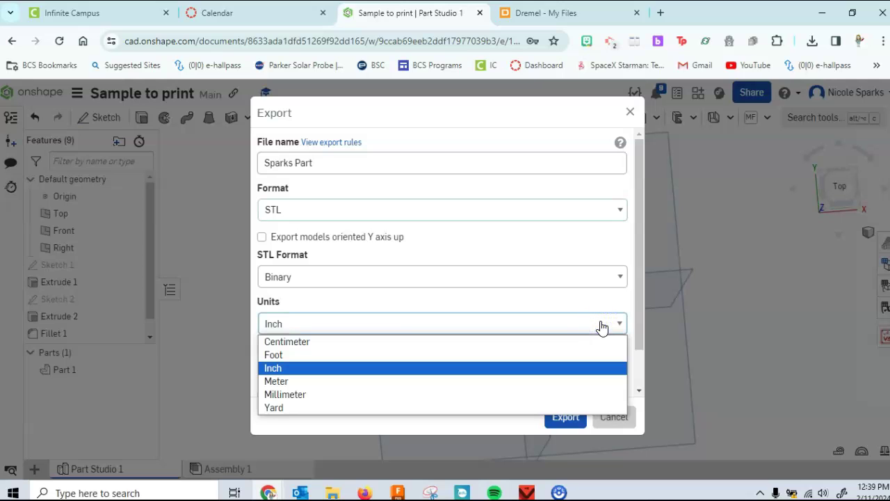
click(561, 369)
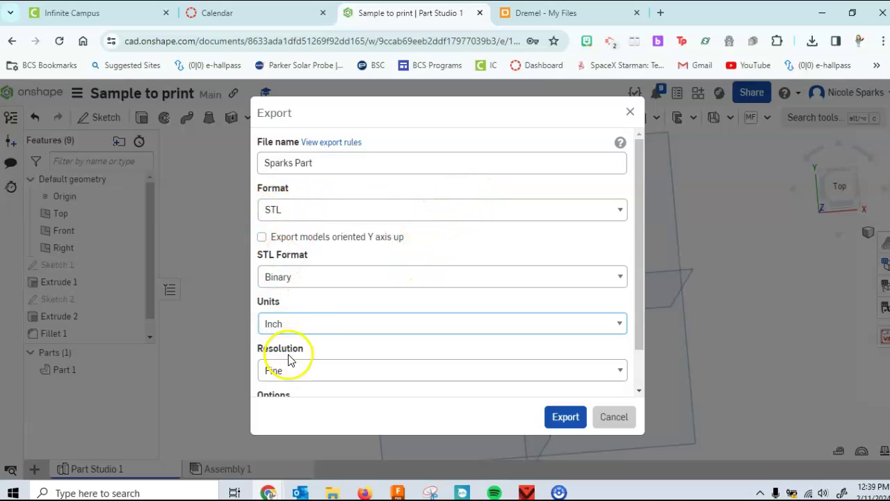
click(563, 418)
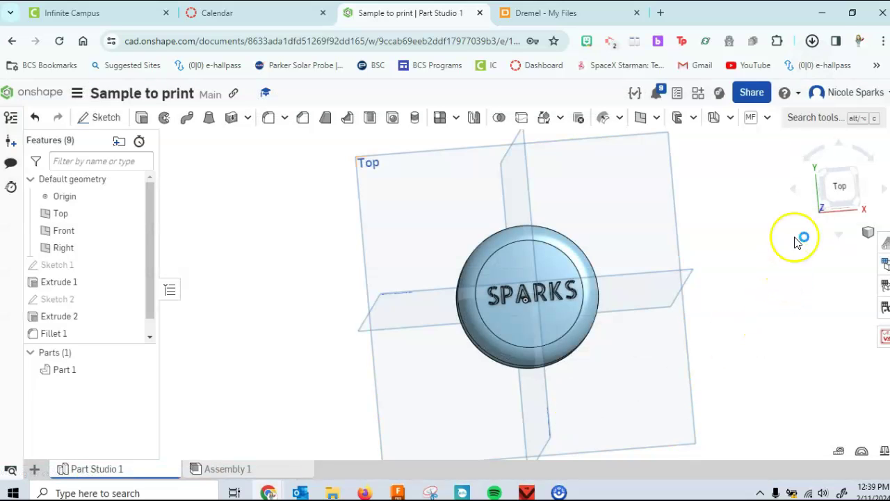
Open the finished 1,253 KB Sparks Part.stl from Chrome's download list.
click(812, 40)
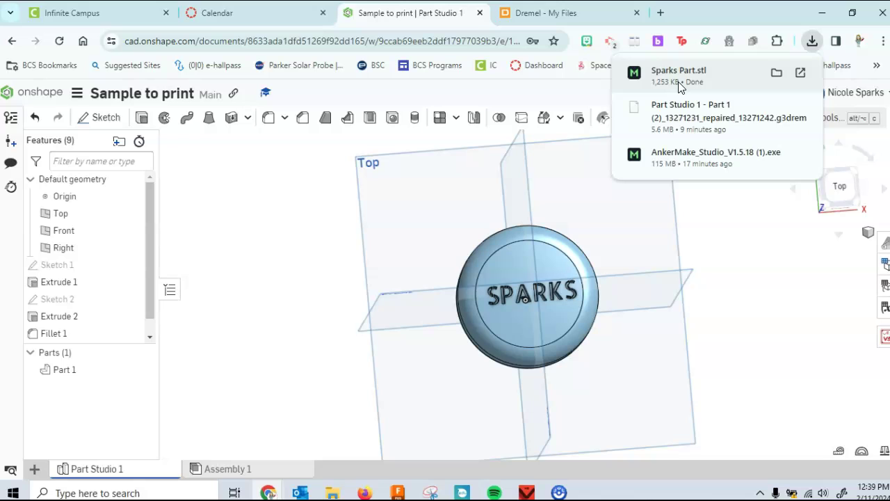
click(631, 74)
click(626, 77)
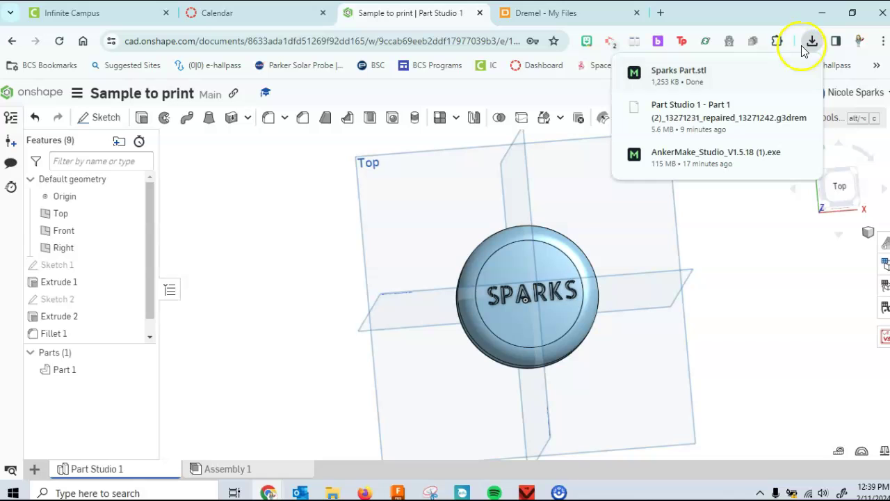
Close the Dremel DigiLab build preview and go to My Files.
click(562, 15)
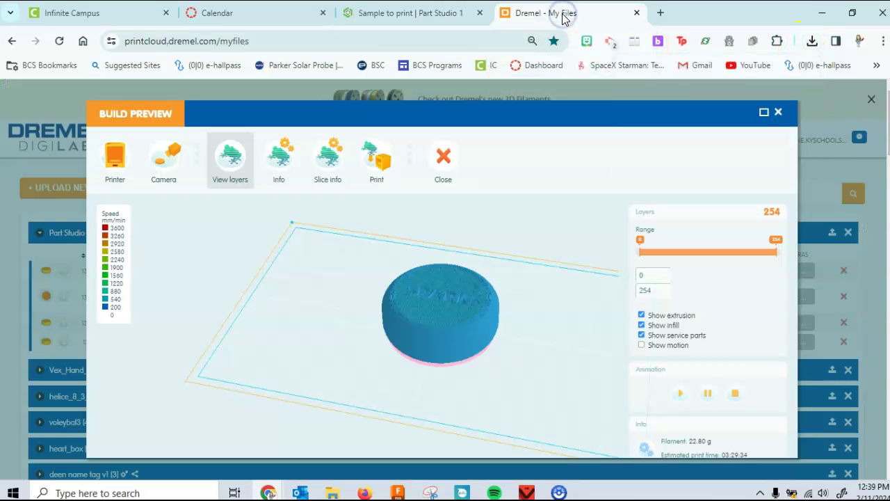
click(779, 113)
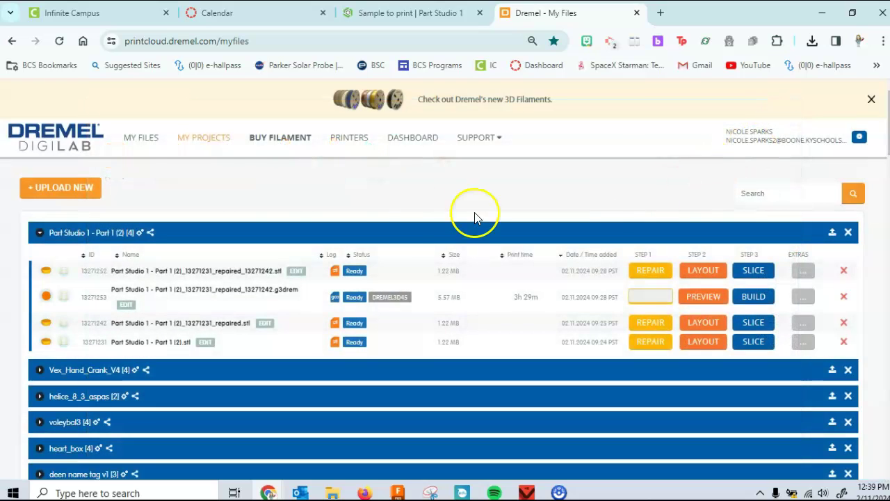
click(138, 138)
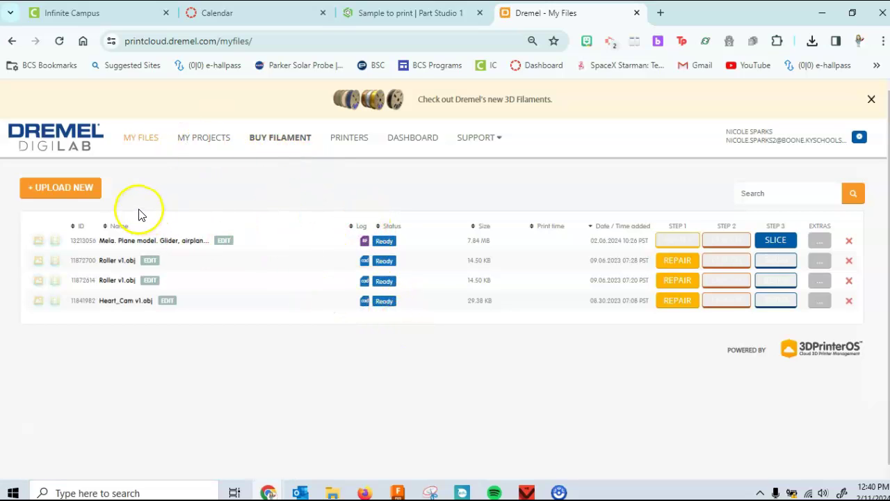
Upload Sparks Part from the Downloads folder and save it to My Files.
click(63, 190)
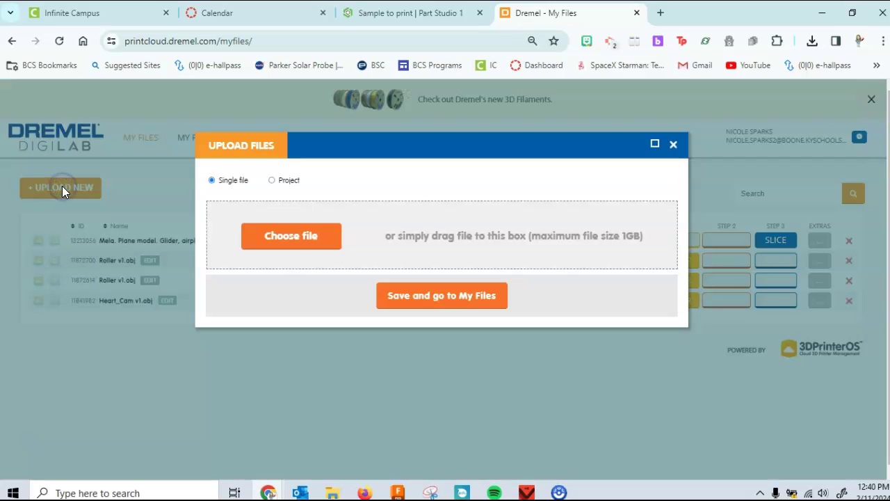
click(299, 238)
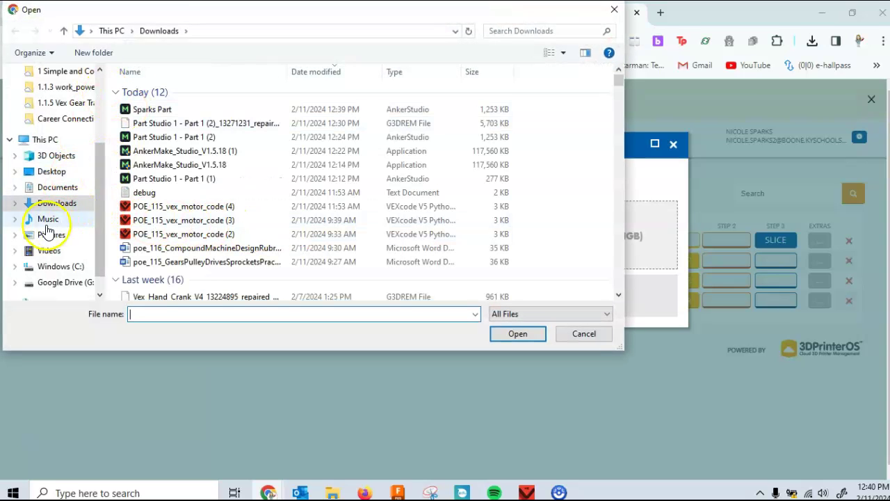
click(58, 205)
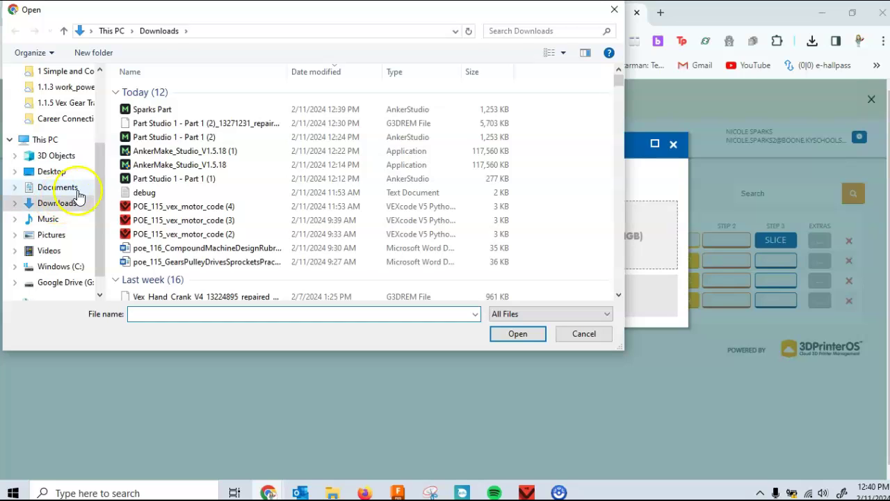
click(162, 111)
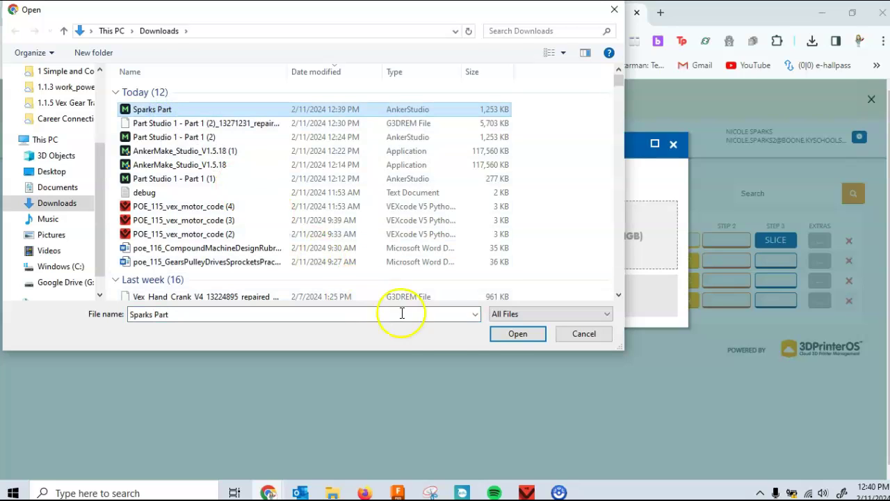
click(515, 335)
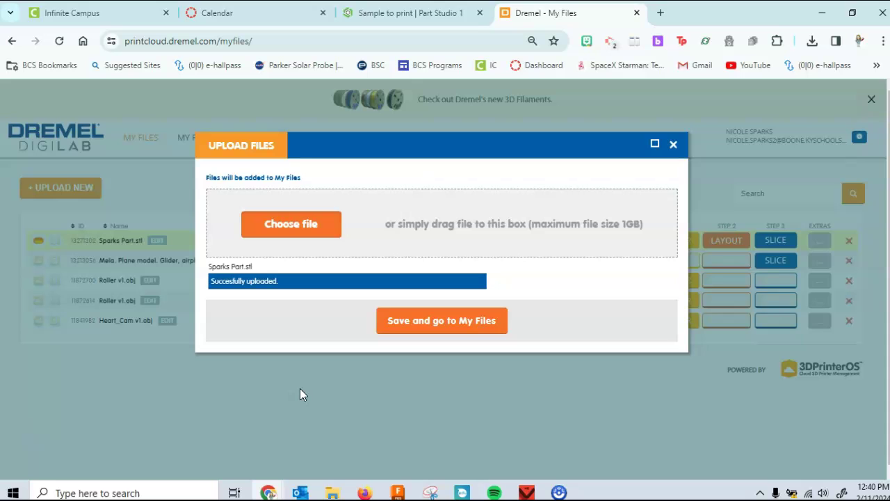
click(411, 324)
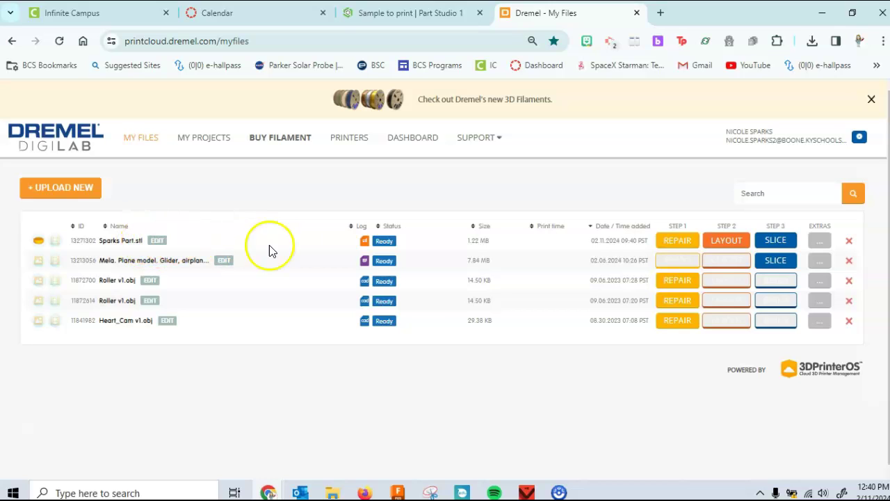
Repair Sparks Part.stl for the Dremel 3D40 Idea Builder and close the finished repair.
mouse_move(366, 246)
click(677, 241)
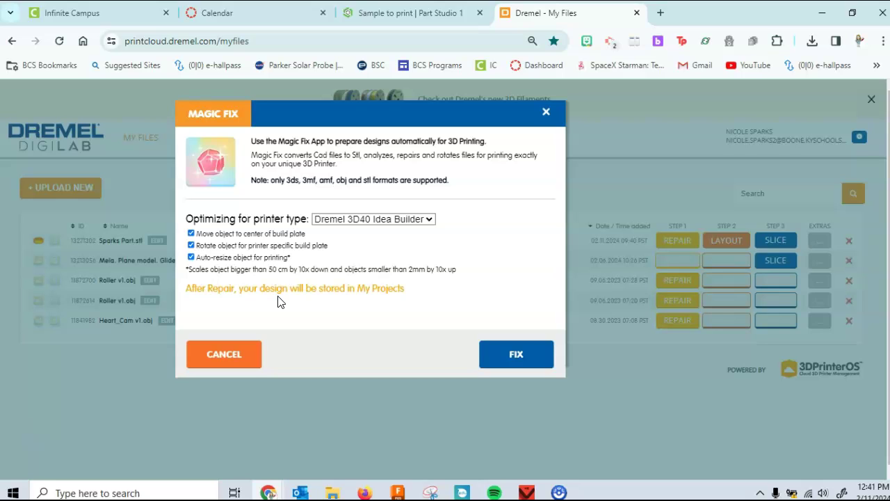
click(427, 220)
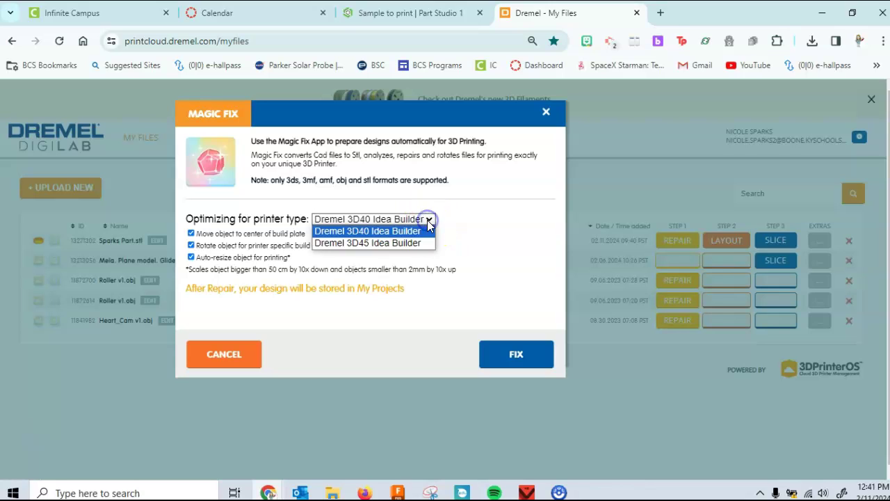
click(389, 220)
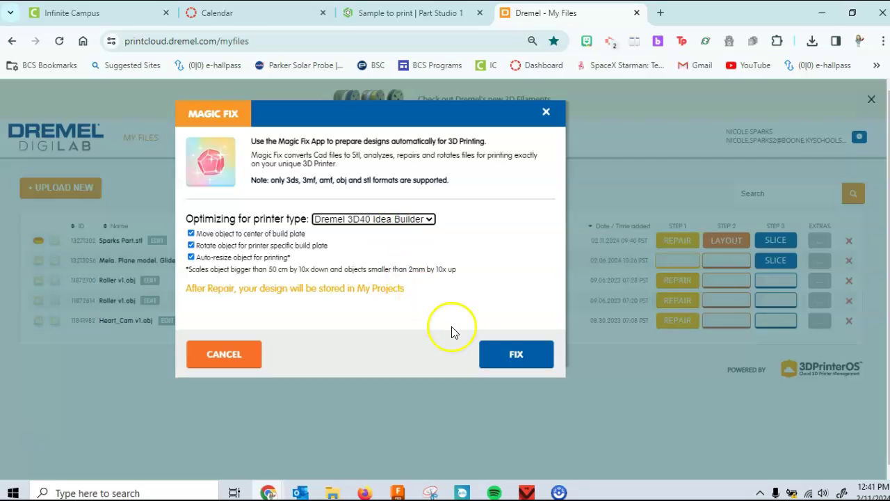
click(517, 357)
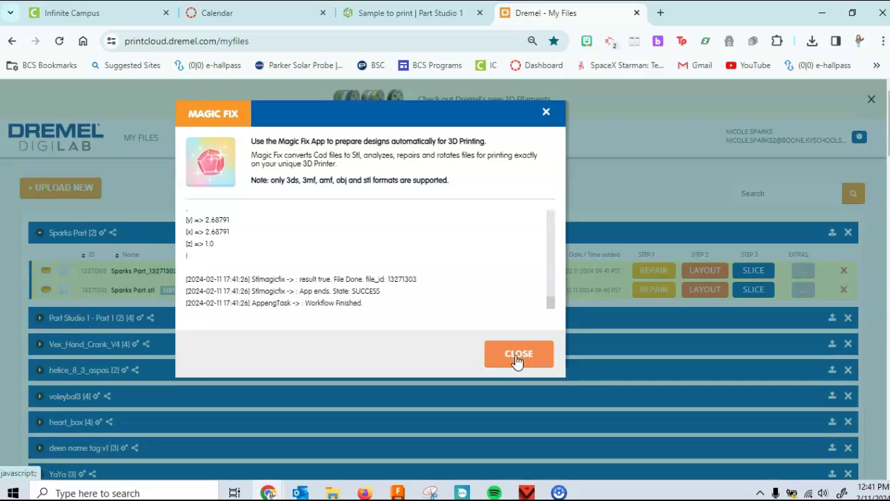
click(514, 359)
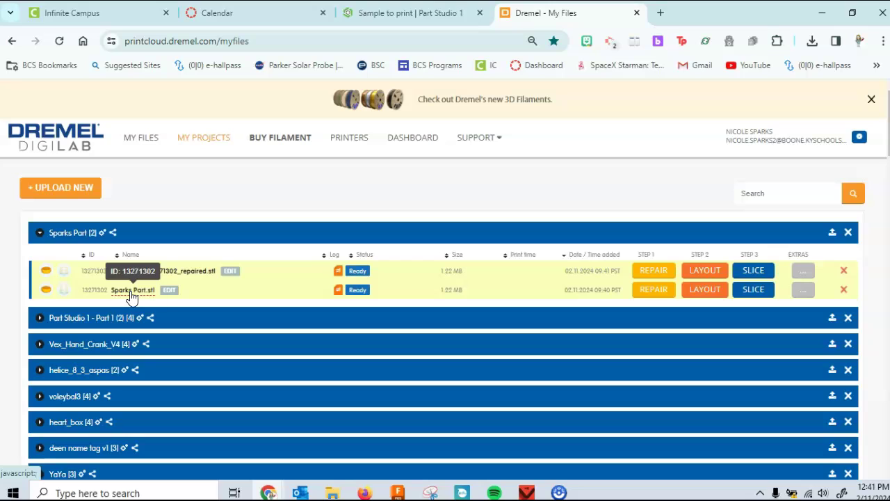
click(189, 275)
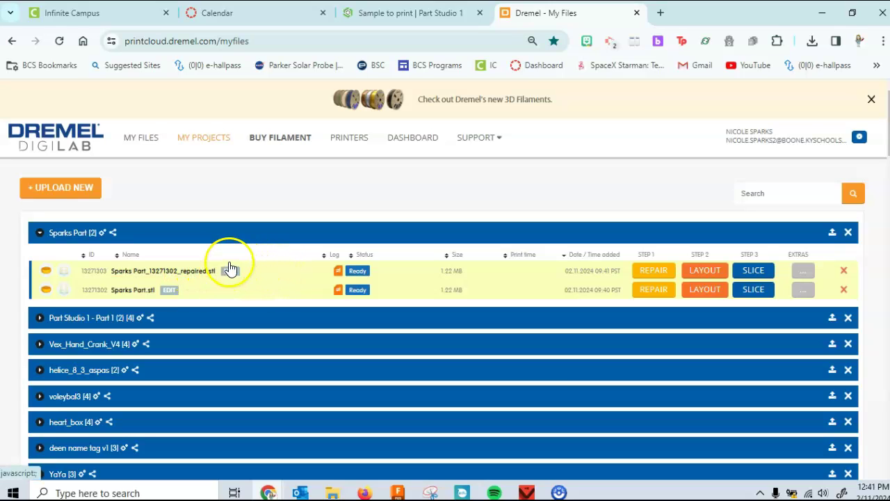
Open the repaired Sparks Part in Layout, orbit around the build box, and reselect the part.
click(706, 268)
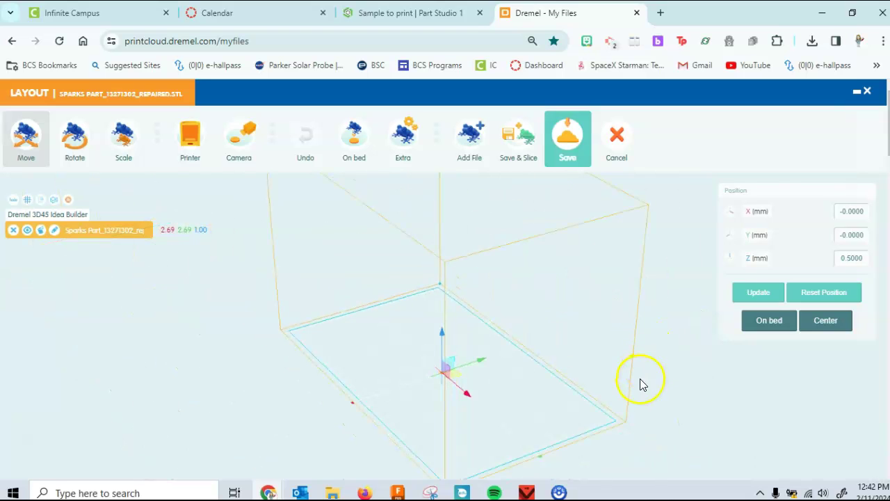
right_drag(641, 385, 737, 381)
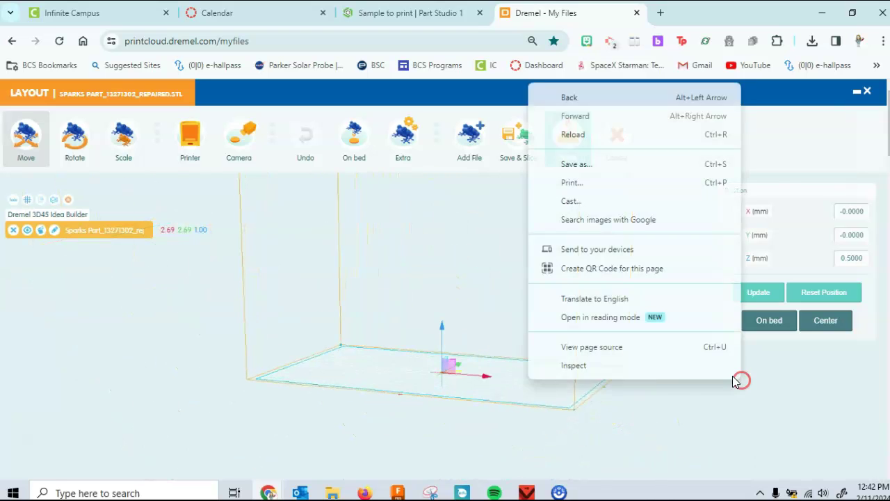
click(666, 413)
right_drag(668, 334, 727, 417)
click(705, 441)
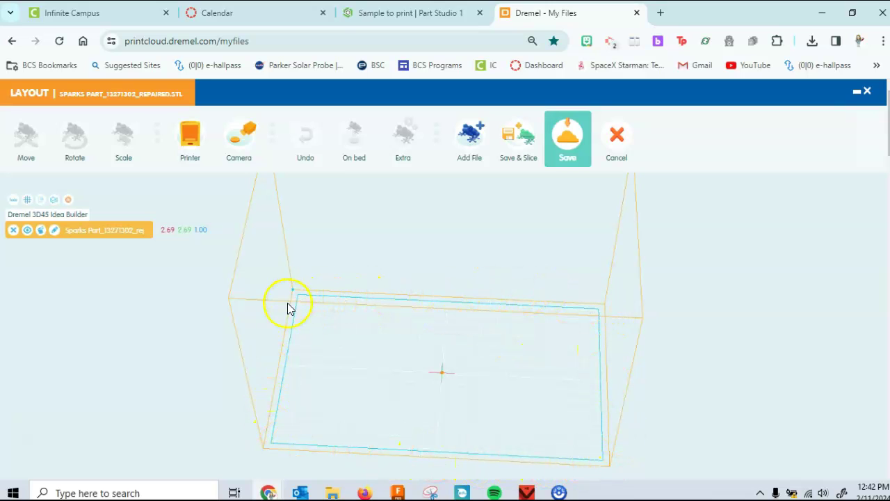
drag(755, 377, 707, 294)
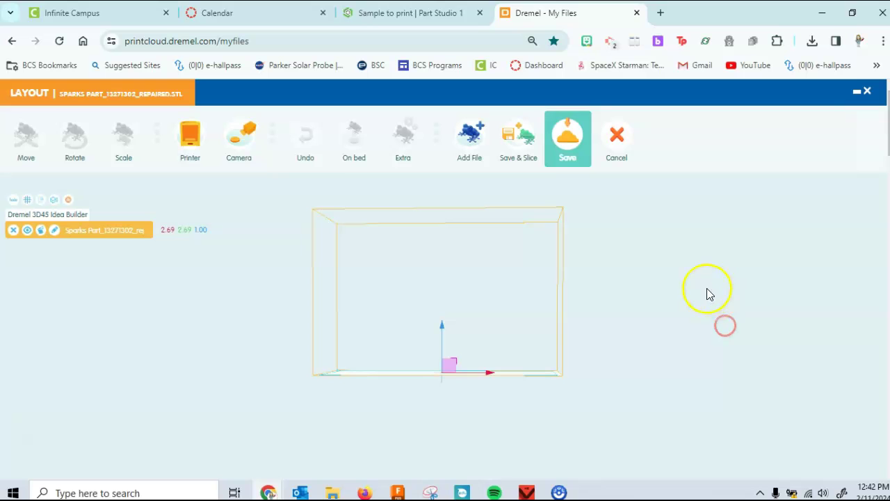
drag(622, 241, 627, 404)
click(443, 402)
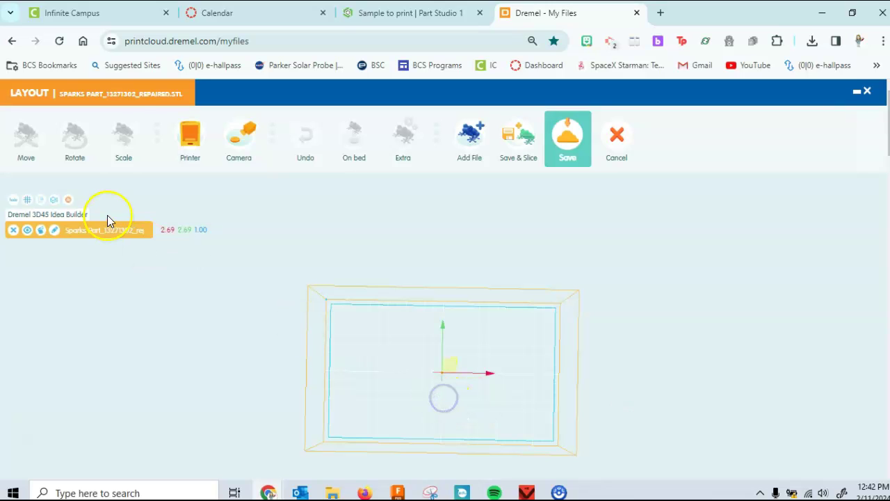
click(73, 230)
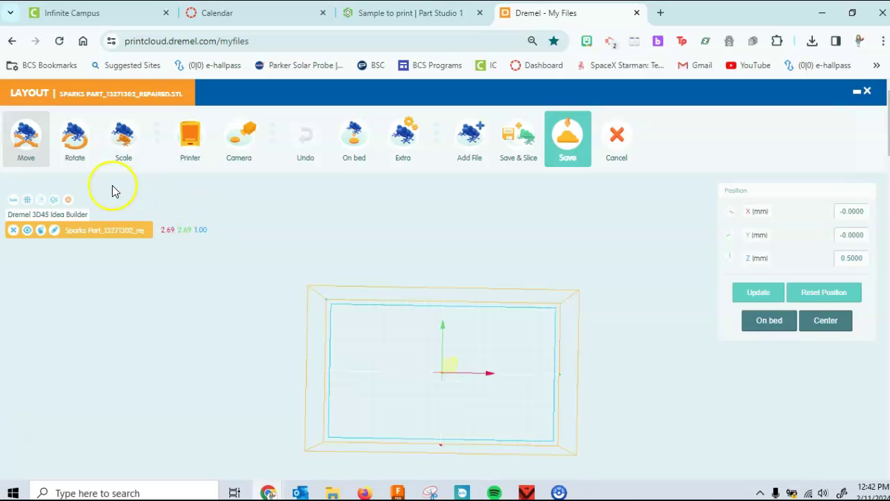
Scale the disc from inches to millimetres (2540%, 68.27 × 68.27 × 25.40 mm).
click(123, 137)
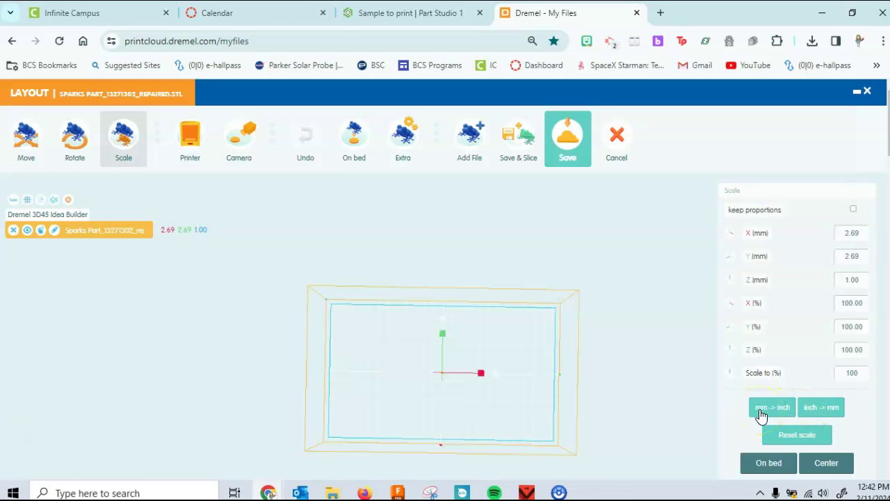
click(820, 409)
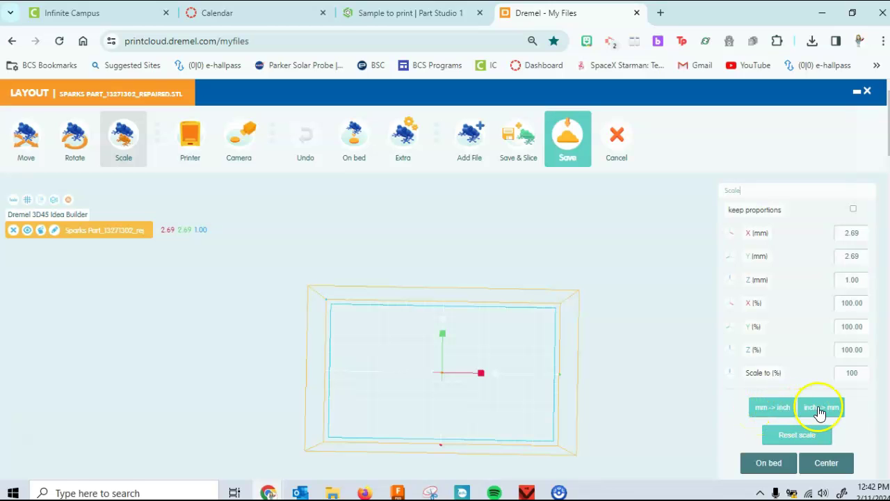
click(774, 408)
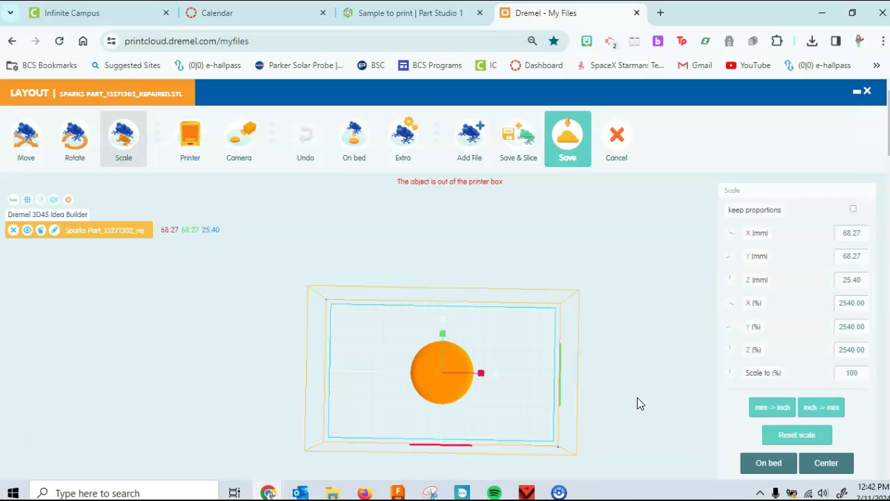
right_drag(640, 397, 647, 294)
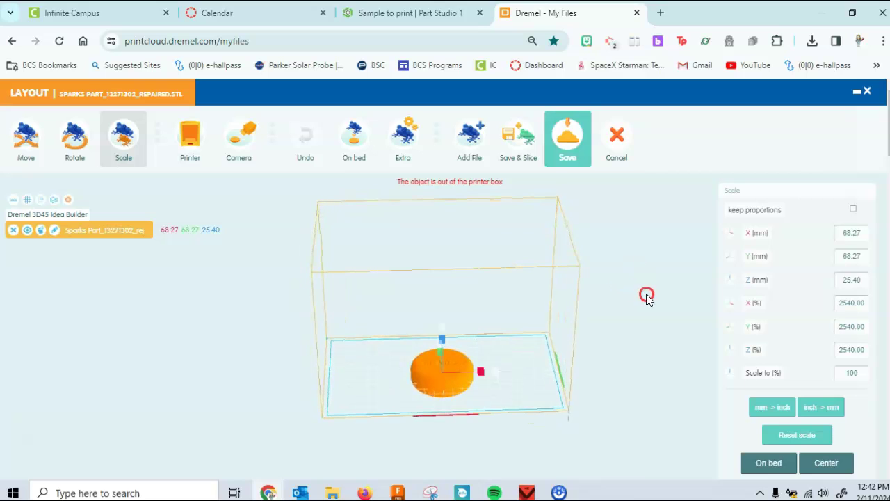
click(842, 375)
right_drag(641, 336, 664, 285)
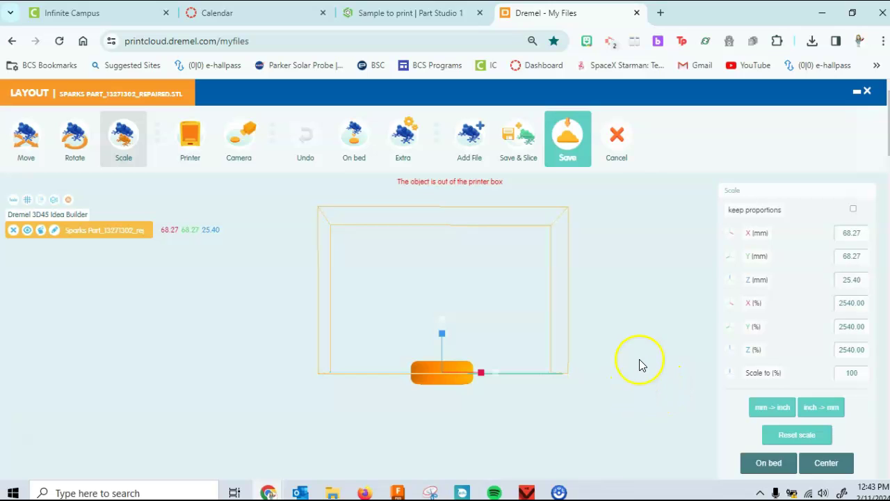
Move the 68.27 mm disc inside the build box and drop it onto the bed.
click(754, 464)
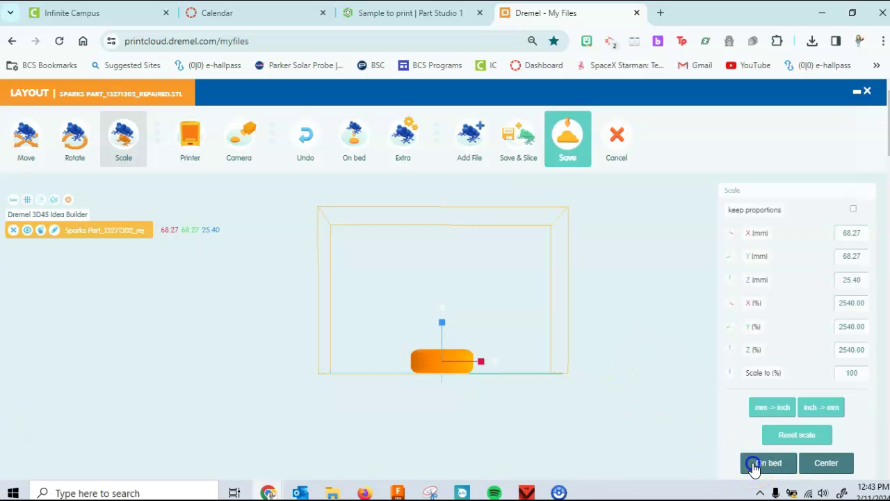
right_drag(614, 320, 610, 408)
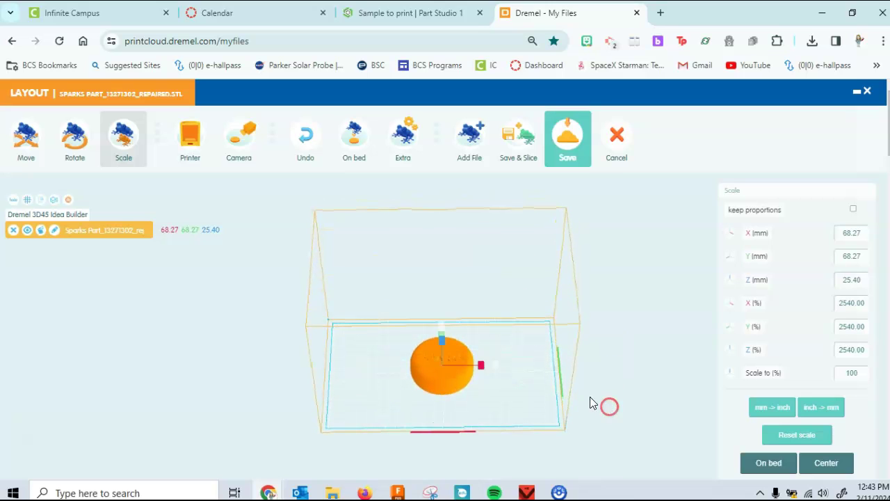
click(26, 136)
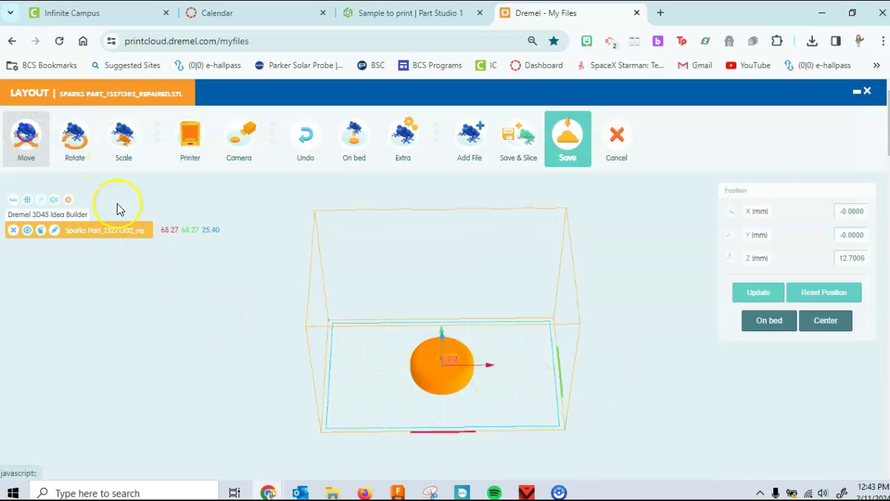
click(444, 376)
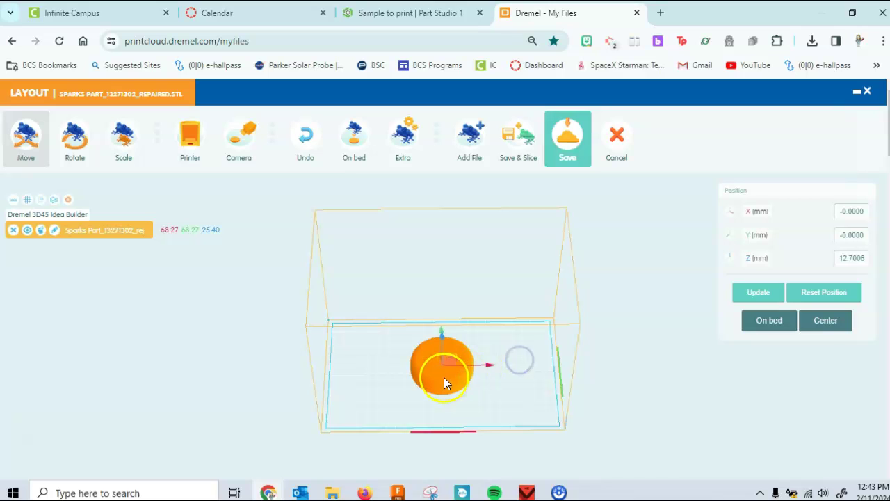
click(486, 369)
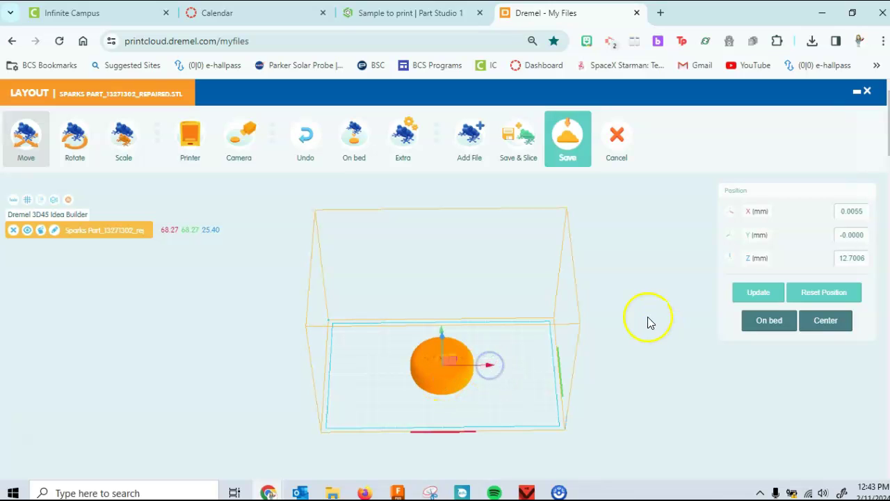
drag(648, 316, 662, 369)
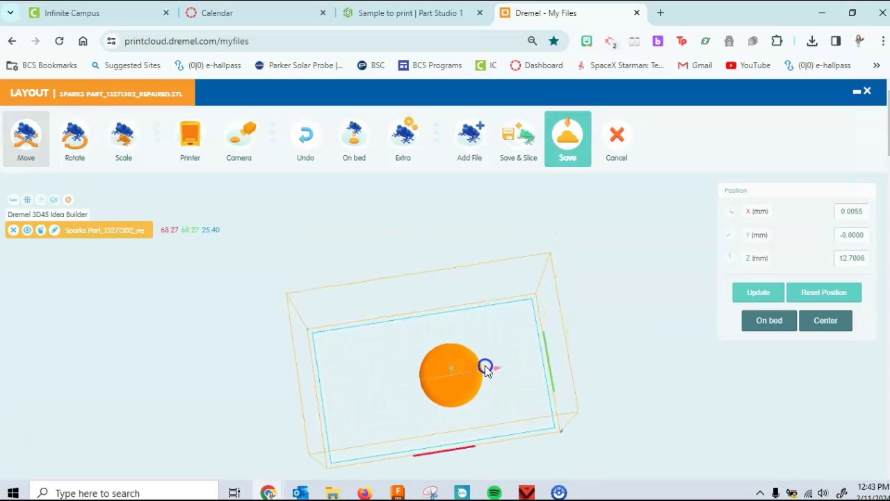
drag(485, 369, 446, 340)
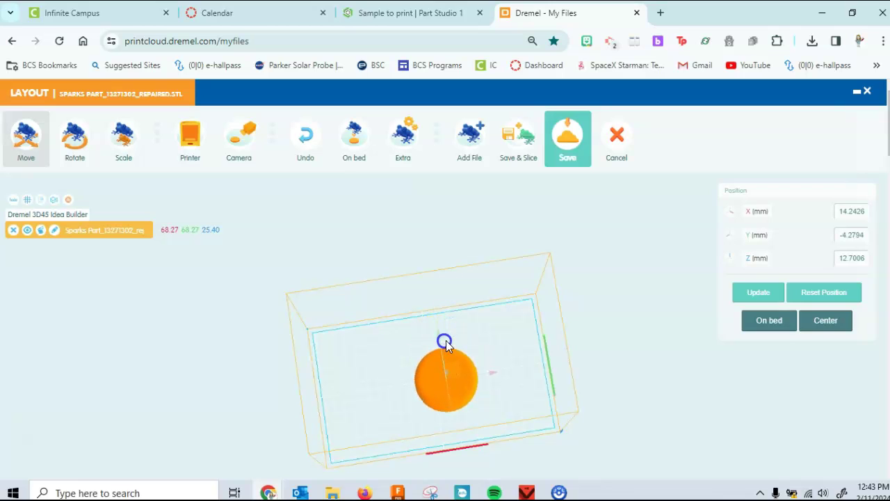
click(776, 324)
click(123, 137)
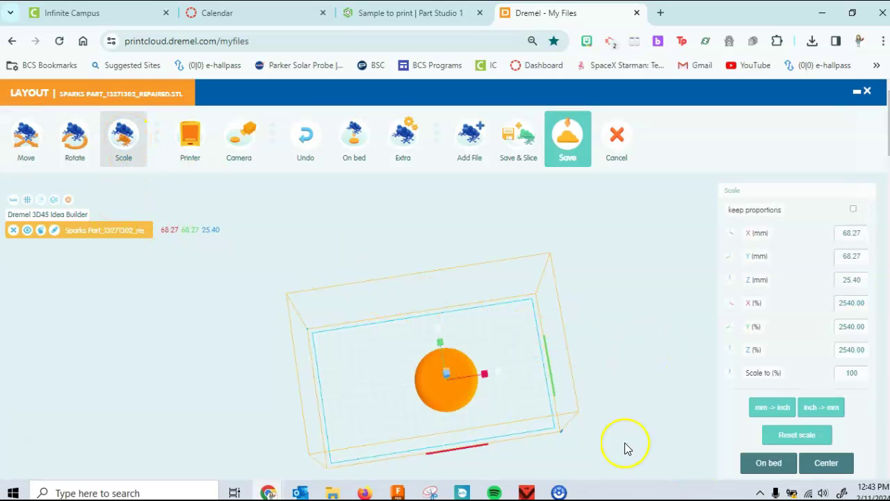
drag(625, 449, 603, 361)
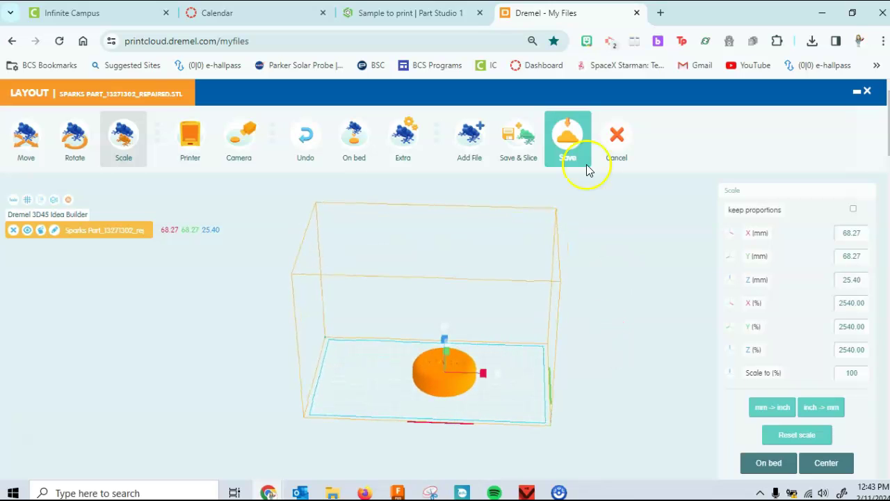
Slice the Sparks Part disc with Experimental - PLA, supports enabled and no raft.
click(520, 148)
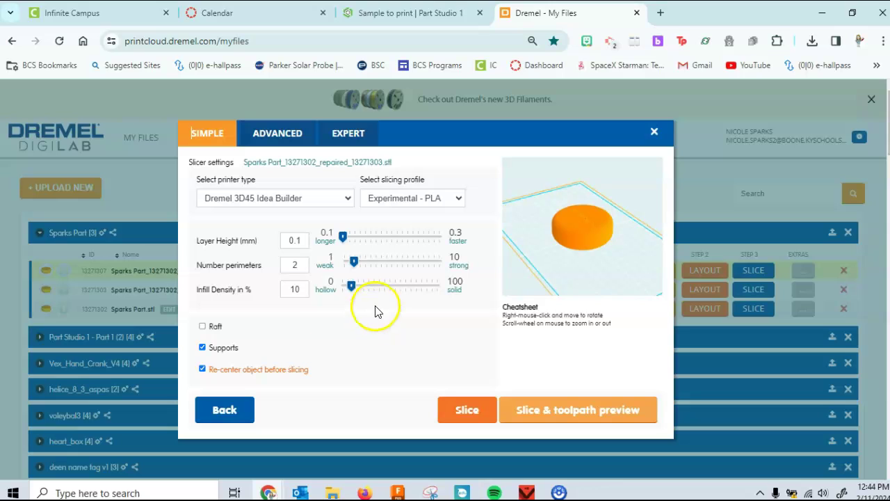
click(203, 327)
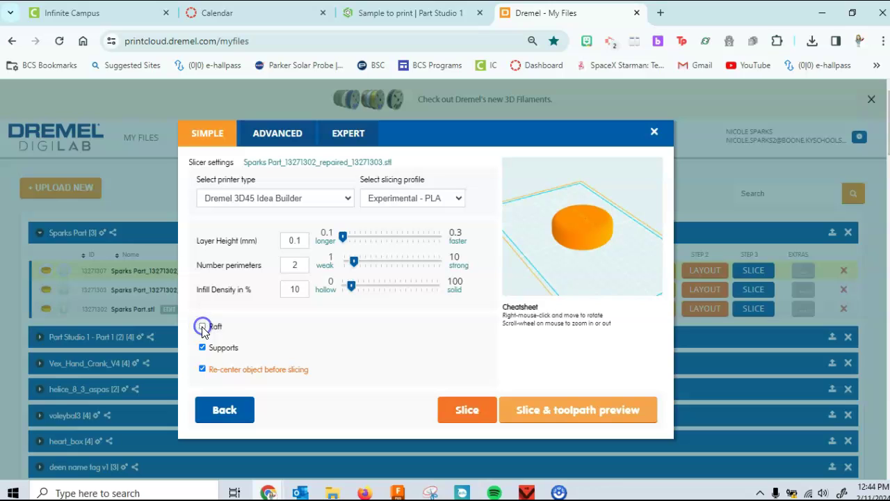
click(203, 327)
right_drag(609, 228, 556, 266)
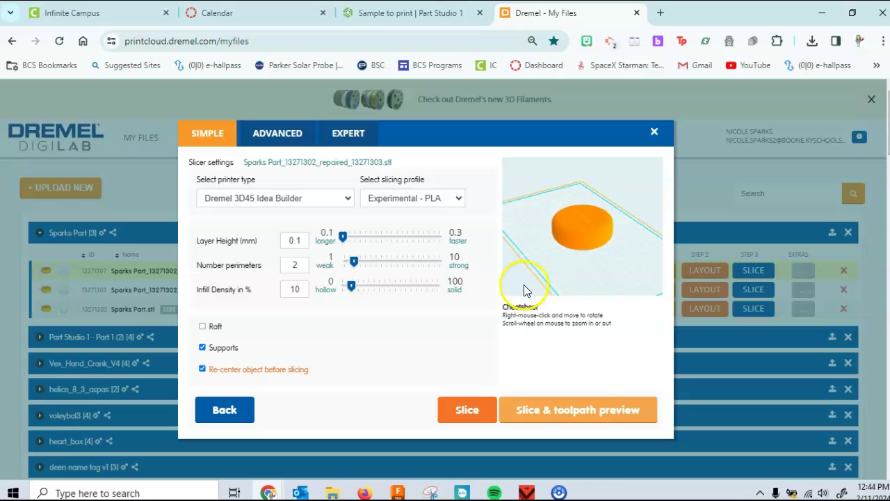
click(466, 410)
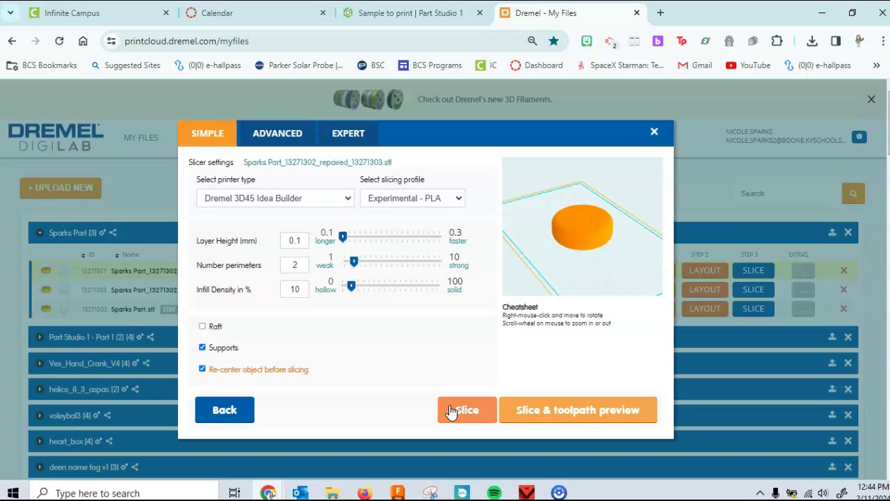
click(455, 411)
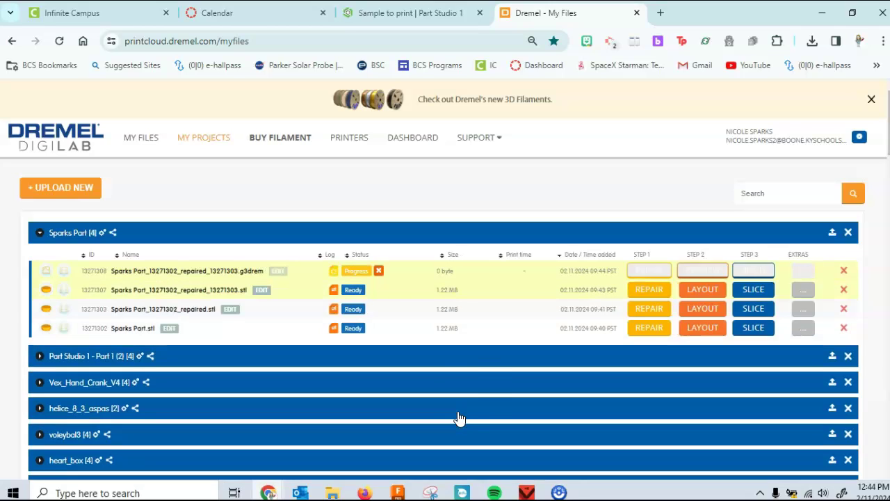
Wait until the sliced .g3drem file shows Ready, 5.57 MB, with a 3h 29m print time.
click(477, 399)
click(482, 400)
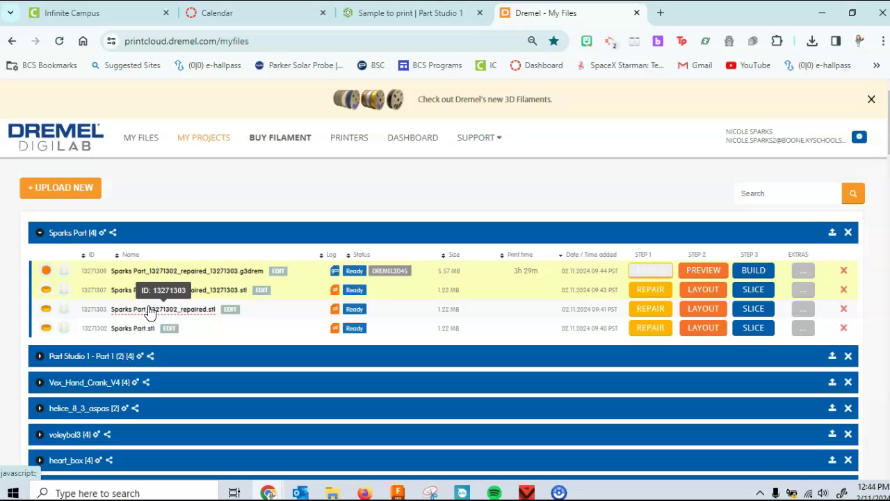
click(197, 294)
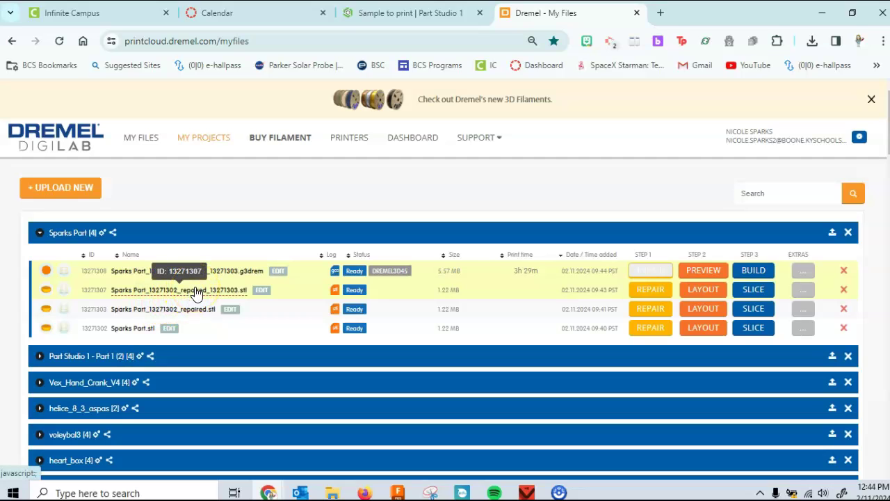
click(222, 284)
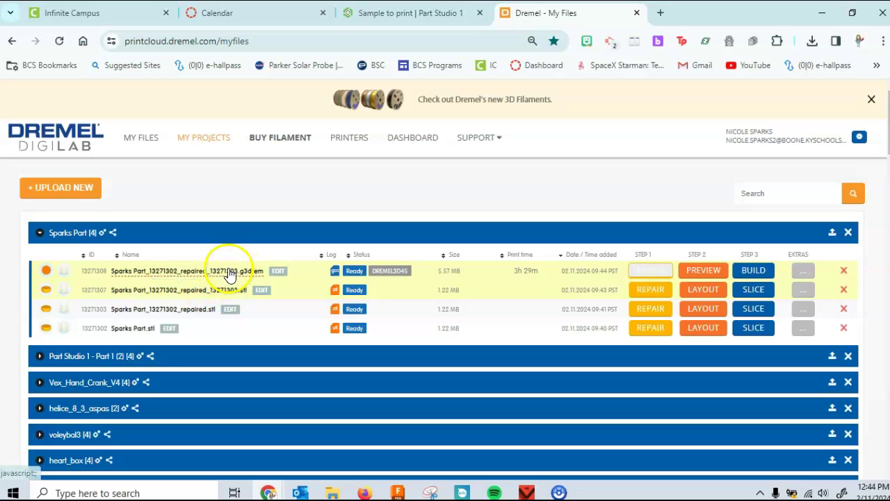
click(241, 277)
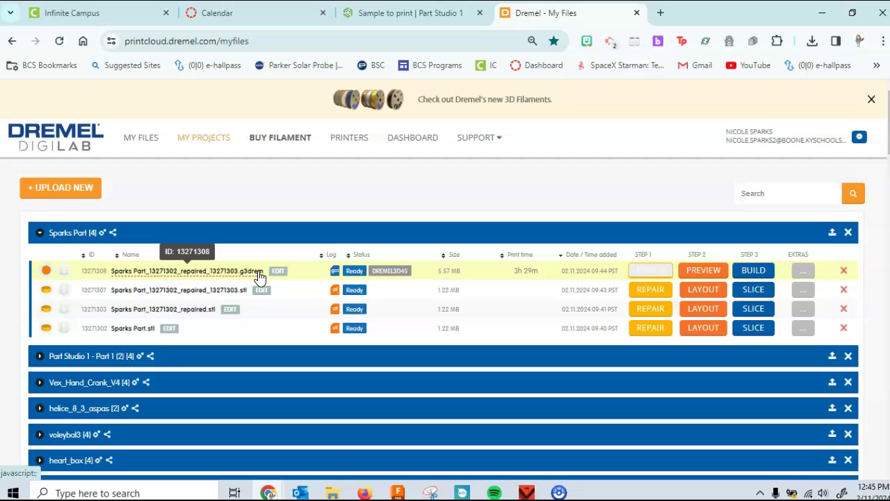
click(258, 275)
Download the sliced .g3drem file, check Chrome's downloads, then browse Windows Accessories in Start.
click(253, 273)
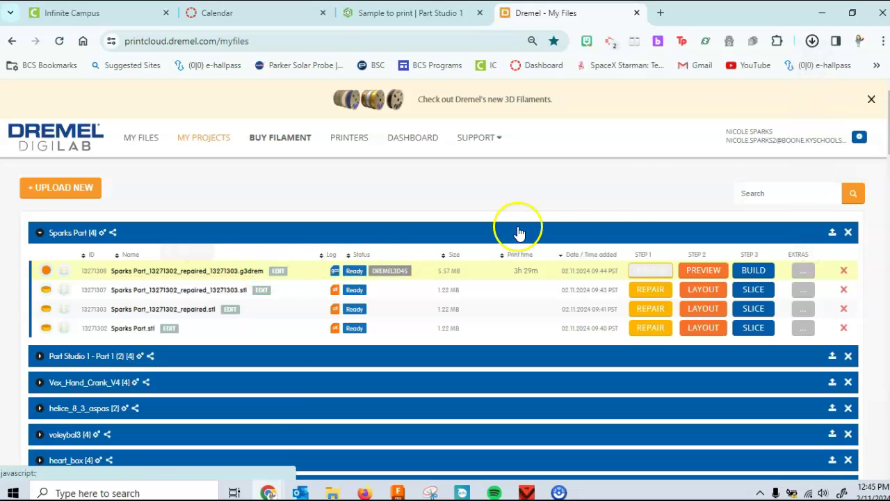
click(811, 41)
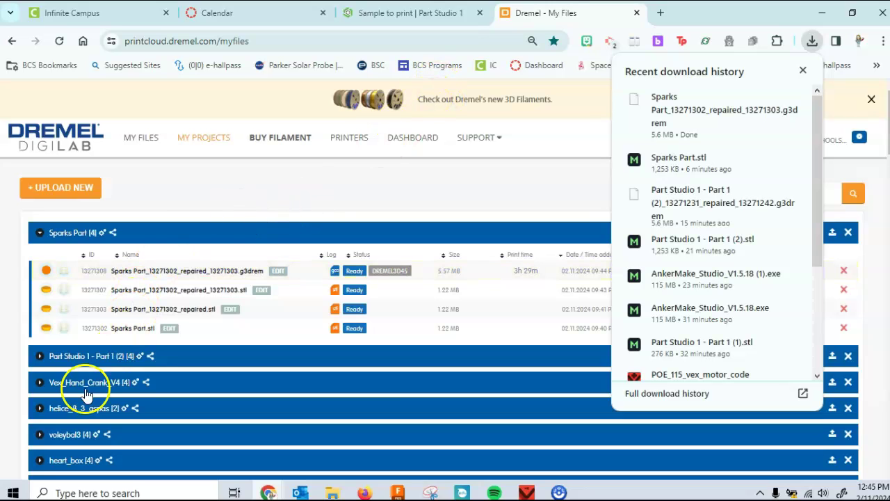
click(12, 492)
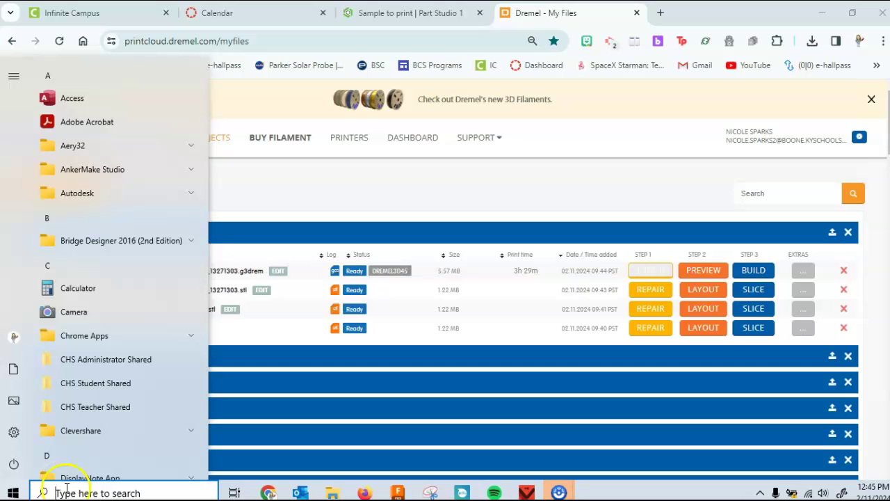
scroll(117, 310, down, 15)
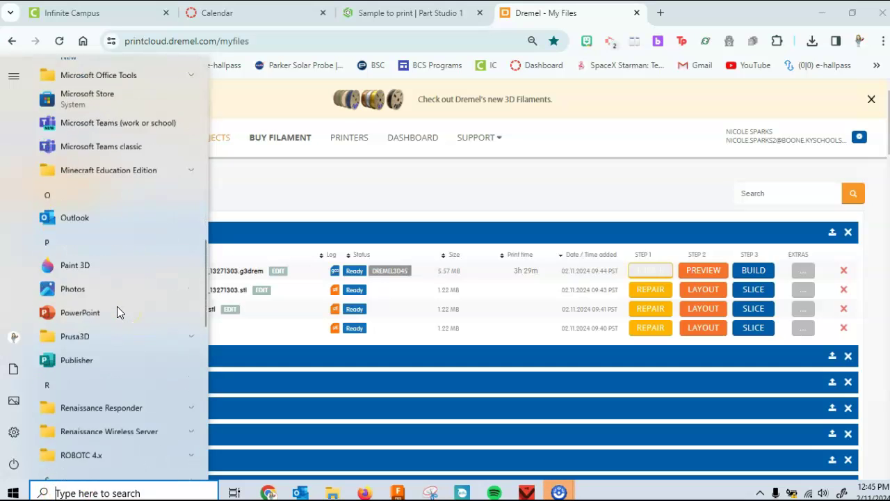
scroll(117, 306, down, 8)
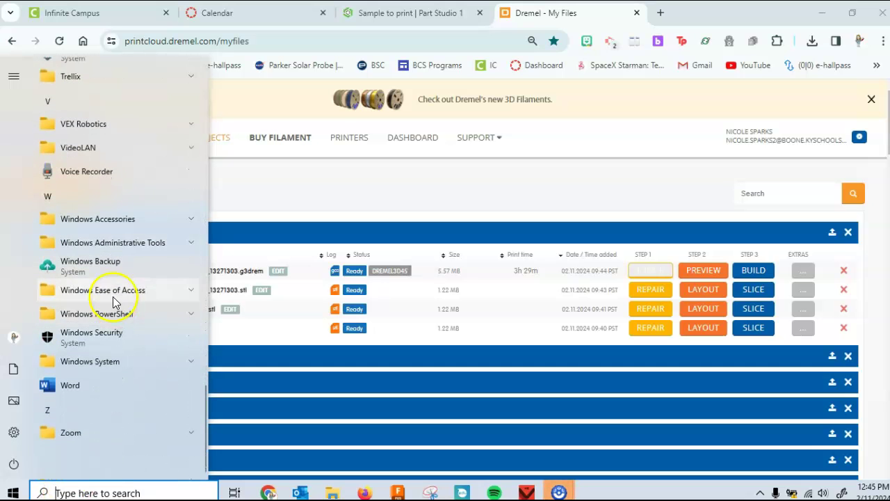
click(123, 224)
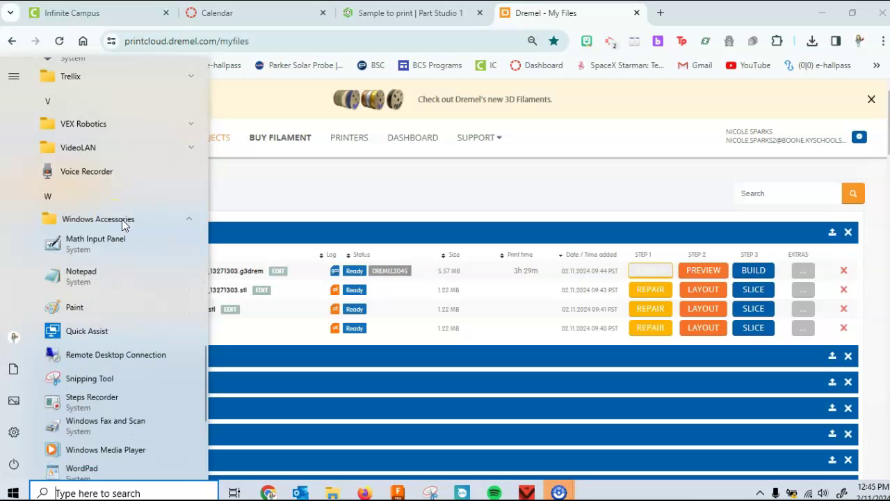
click(123, 224)
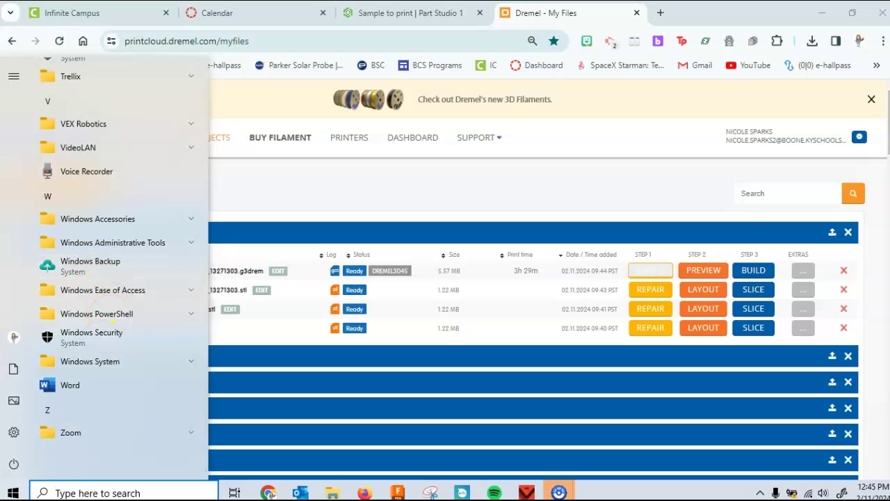
Minimize the 1.1.5 Vex Gear Train File Explorer window to return to DigiLab's My Files.
click(333, 492)
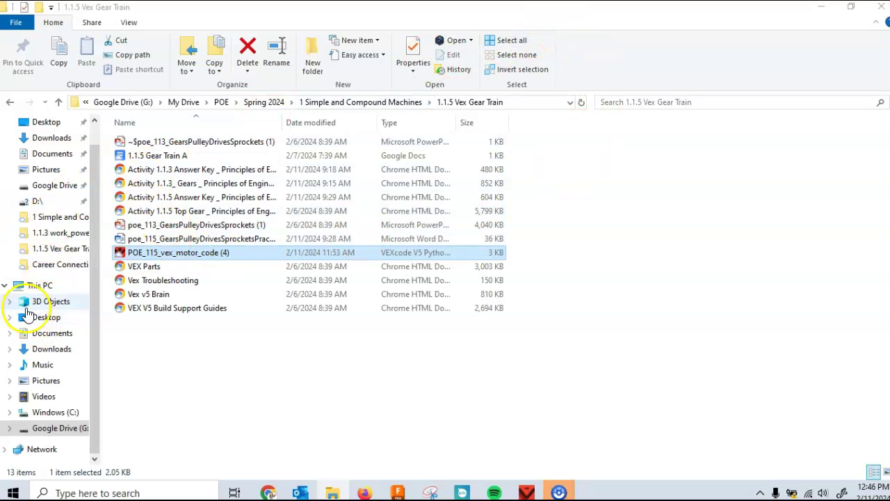
click(822, 13)
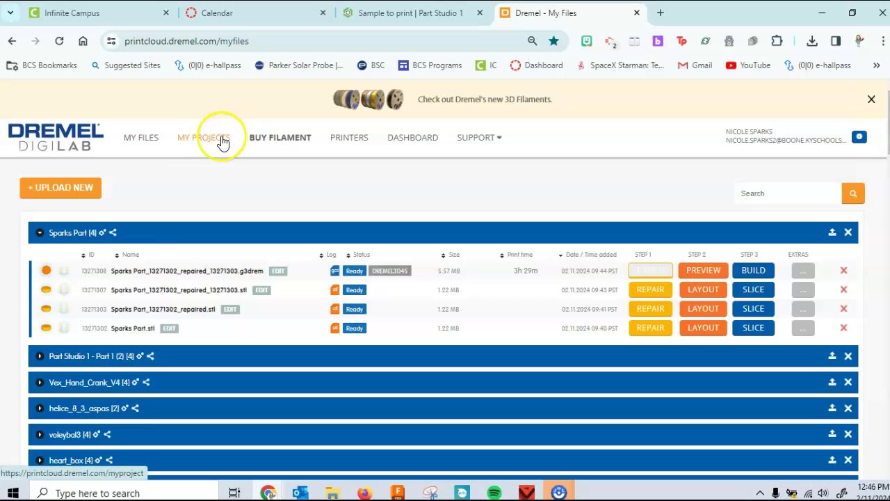
click(76, 384)
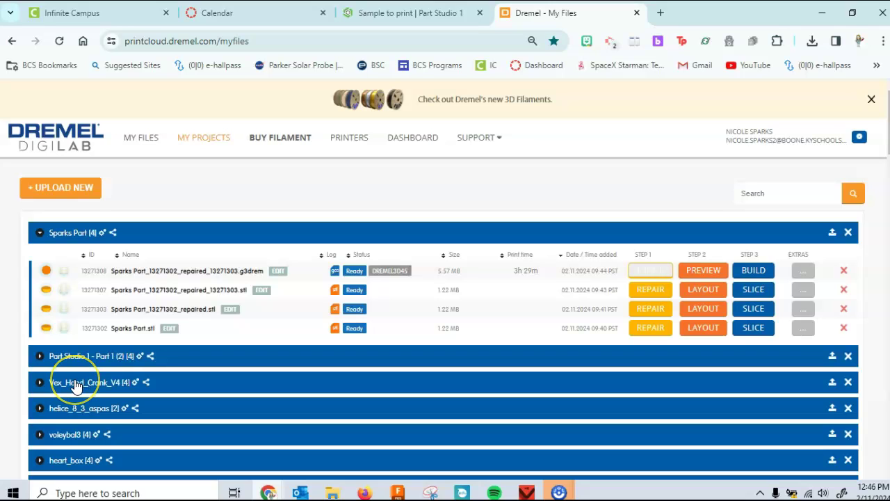
click(74, 364)
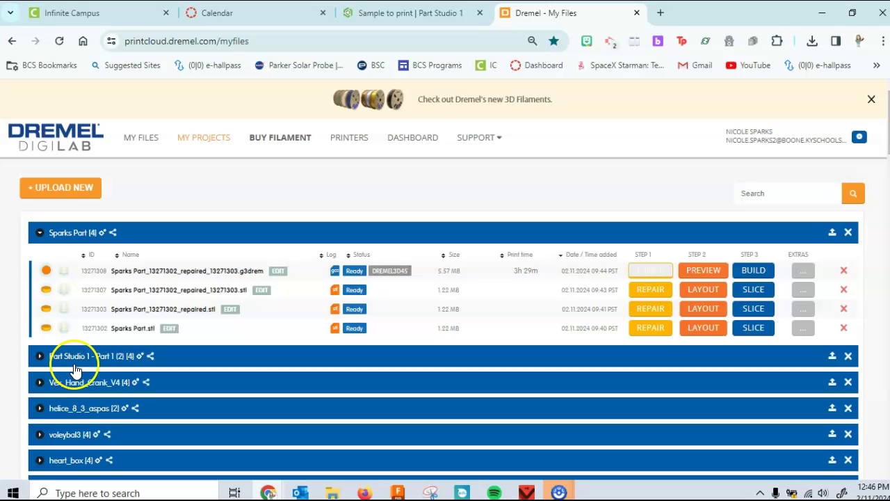